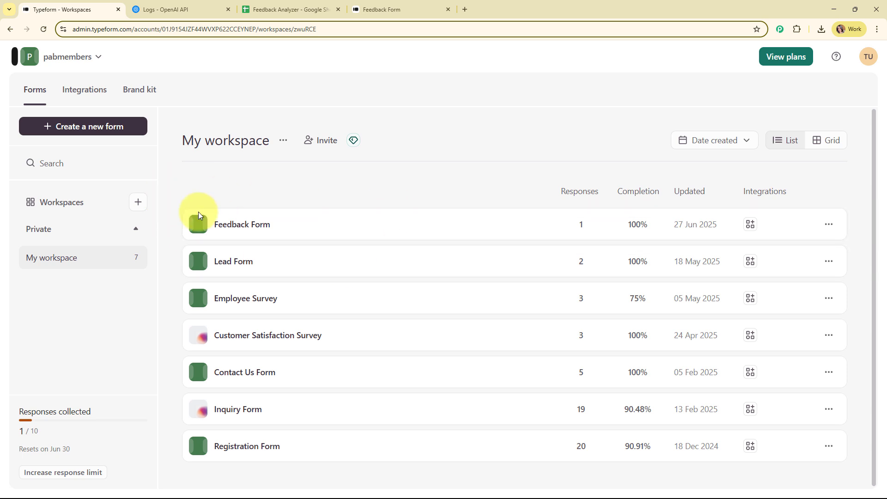
Compare the OpenAI request logs with the sample row's sentiment analysis in cell E2
{"action": "left_click", "coordinate": [208, 8]}
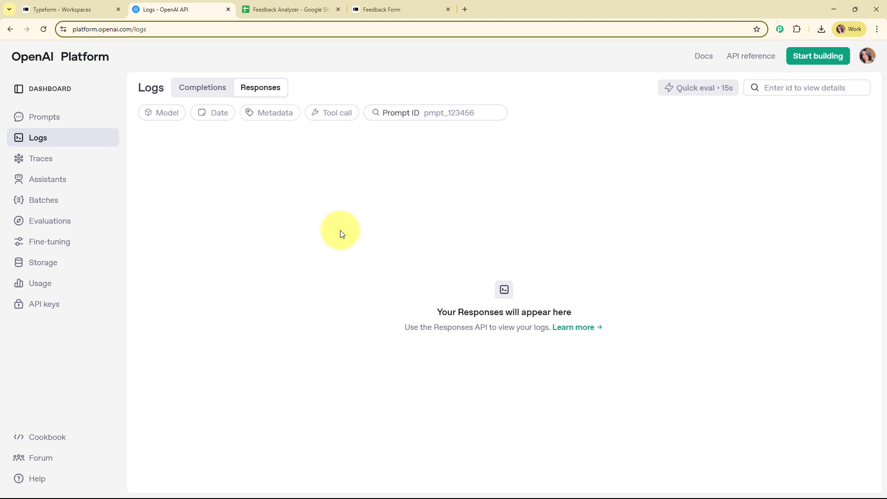
{"action": "left_click", "coordinate": [314, 4]}
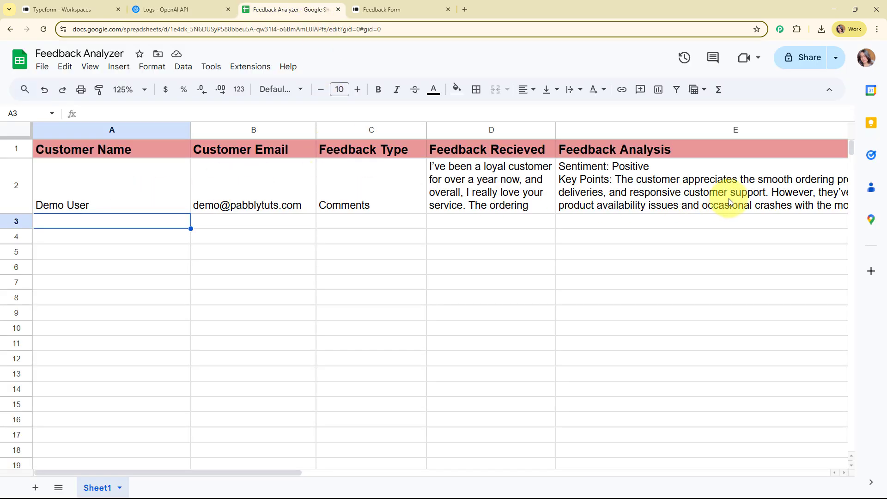
{"action": "left_click", "coordinate": [699, 196]}
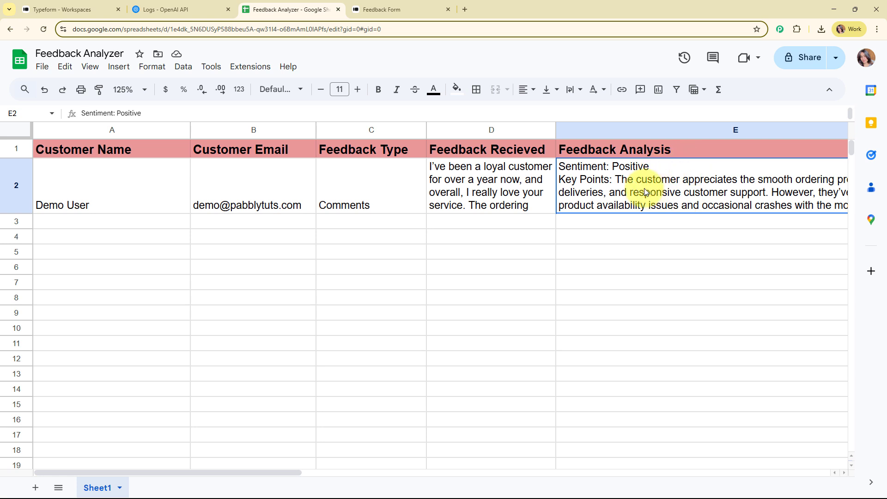
Recheck the OpenAI logs and Feedback Analyzer sheet, then bring up the live Feedback Form
{"action": "left_click", "coordinate": [83, 7]}
{"action": "left_click", "coordinate": [167, 8]}
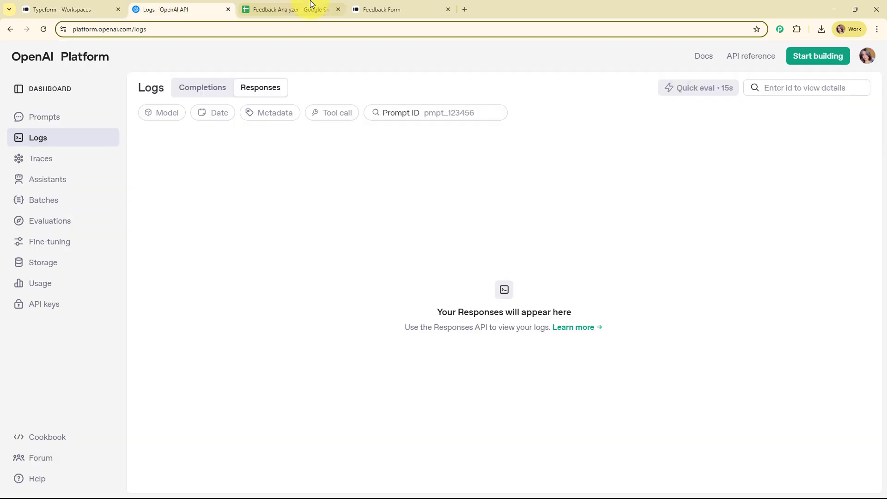
{"action": "left_click", "coordinate": [310, 4]}
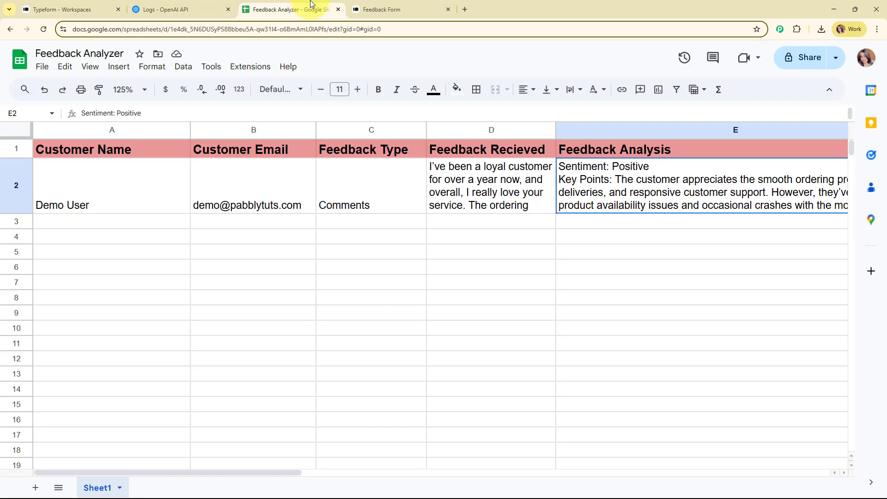
{"action": "left_click", "coordinate": [113, 225]}
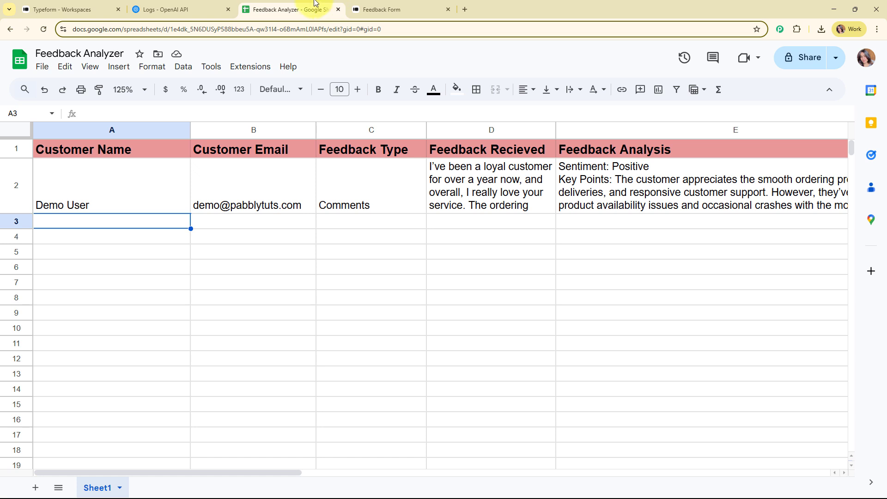
{"action": "left_click", "coordinate": [398, 8]}
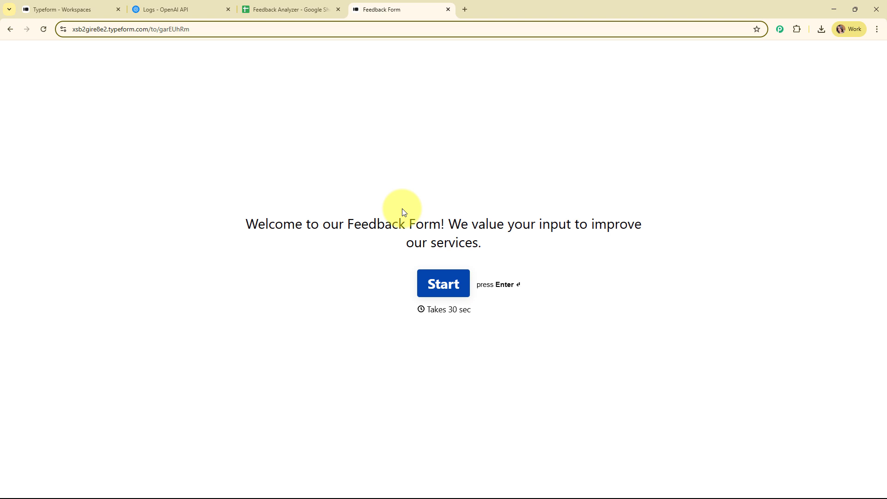
Start the form, choose Comments as feedback type and paste the prepared feedback paragraph
{"action": "key", "text": "Return"}
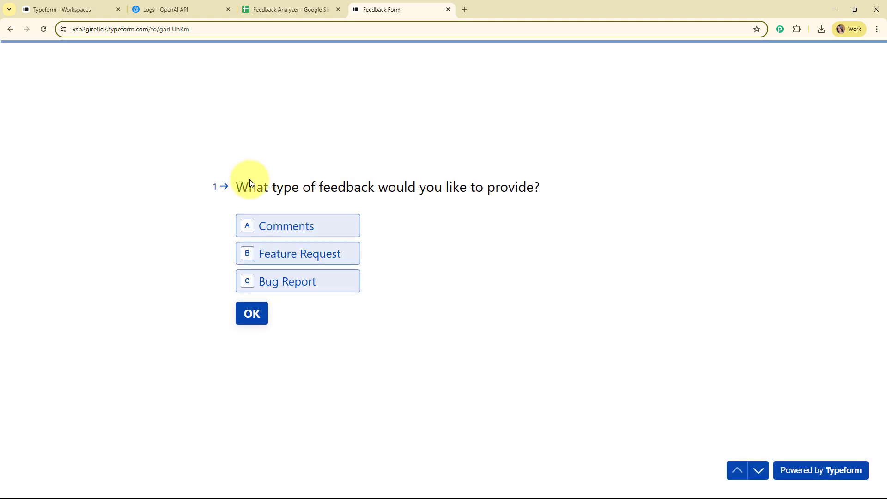
{"action": "left_click", "coordinate": [266, 231]}
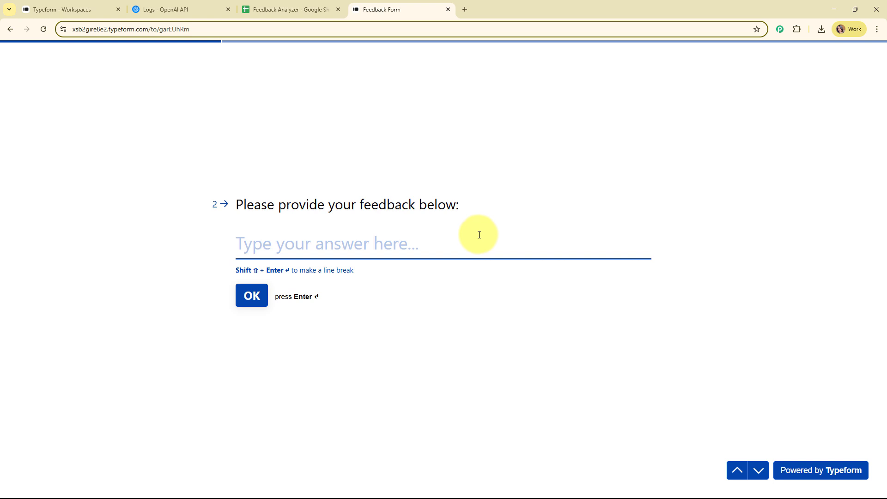
{"action": "type", "text": "The new website design looks great and feels much easier to navigate. I finally found the checkout process more straightforward than before. That said, I struggled a bit with applying the discount code — it wasn’t very clear where to enter it. Apart from that, I’m happy with my purchase and the delivery was fast."}
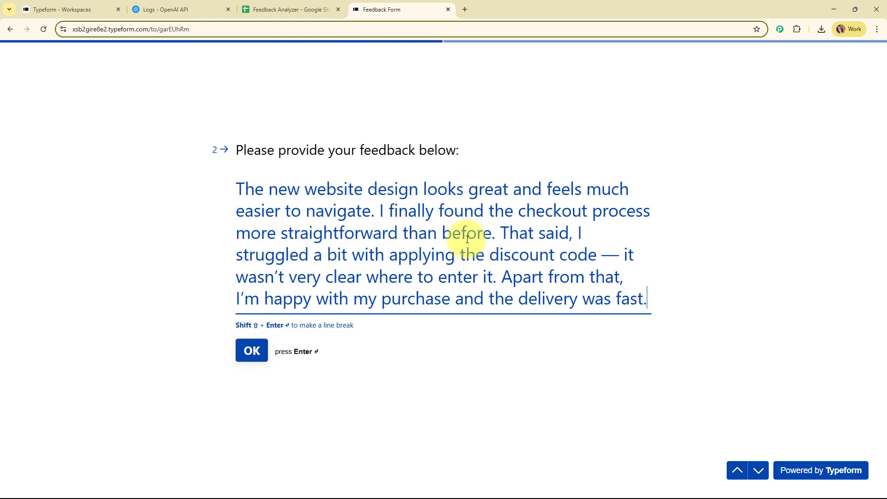
{"action": "left_click", "coordinate": [252, 353]}
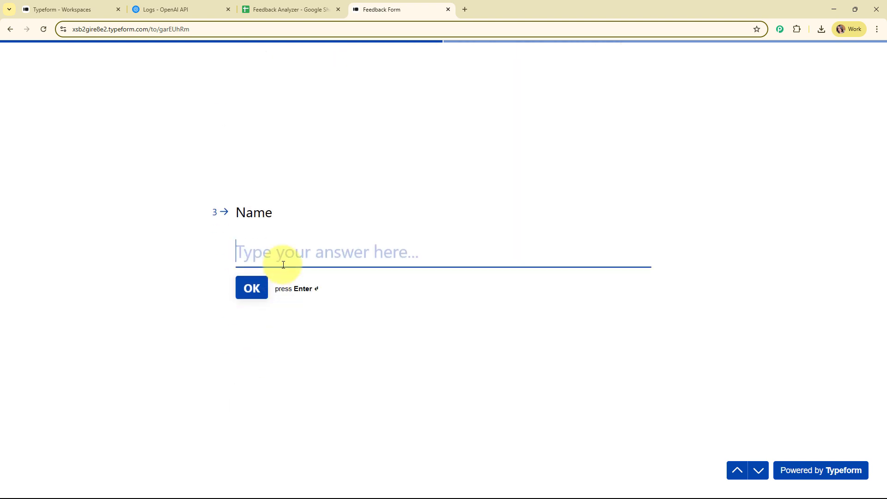
Enter a test name and a test email address, then submit the form
{"action": "type", "text": "Test U"}
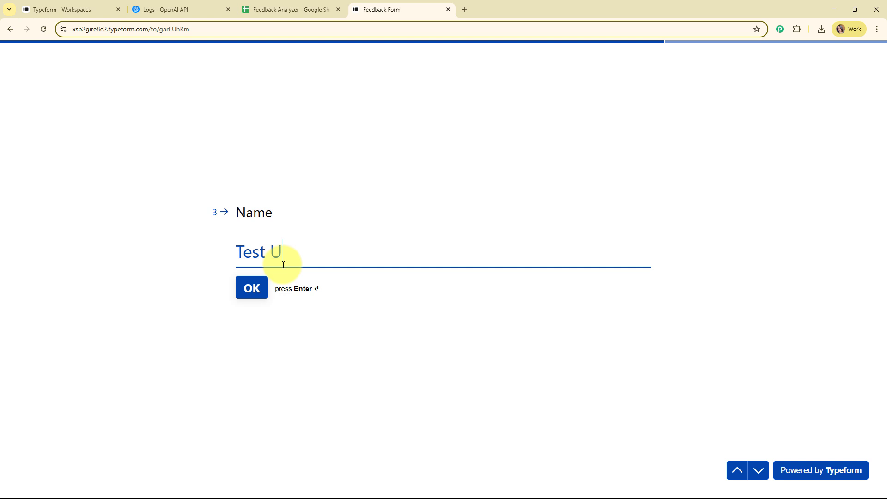
{"action": "key", "text": "Return"}
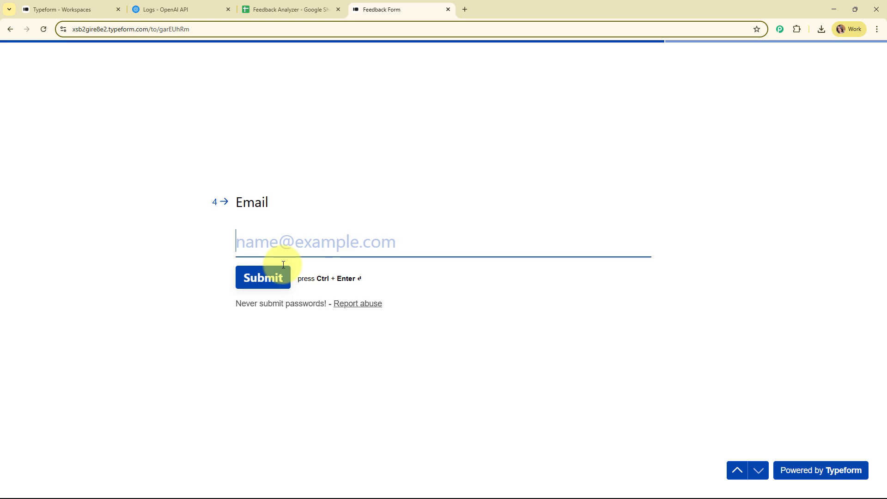
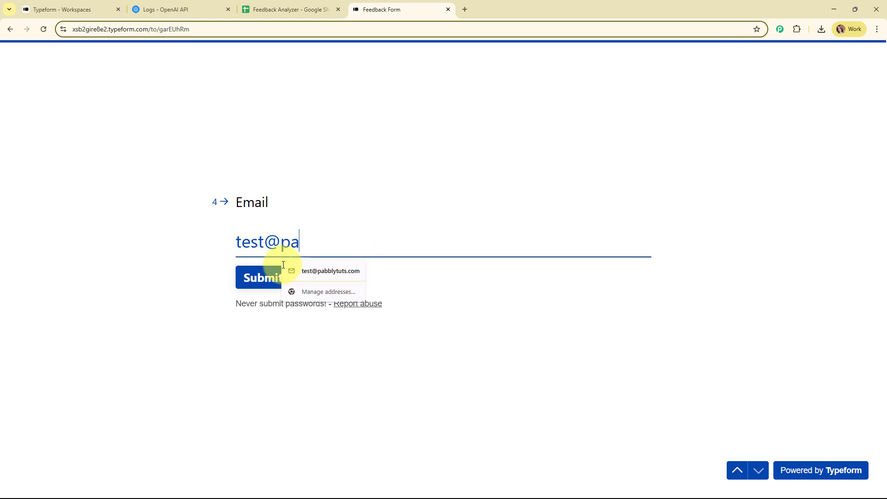
{"action": "left_click", "coordinate": [259, 280]}
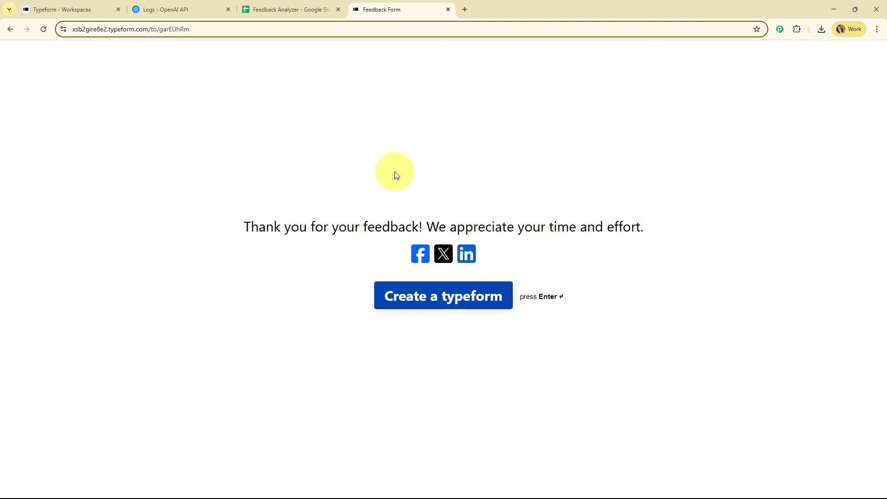
{"action": "key", "text": "Return"}
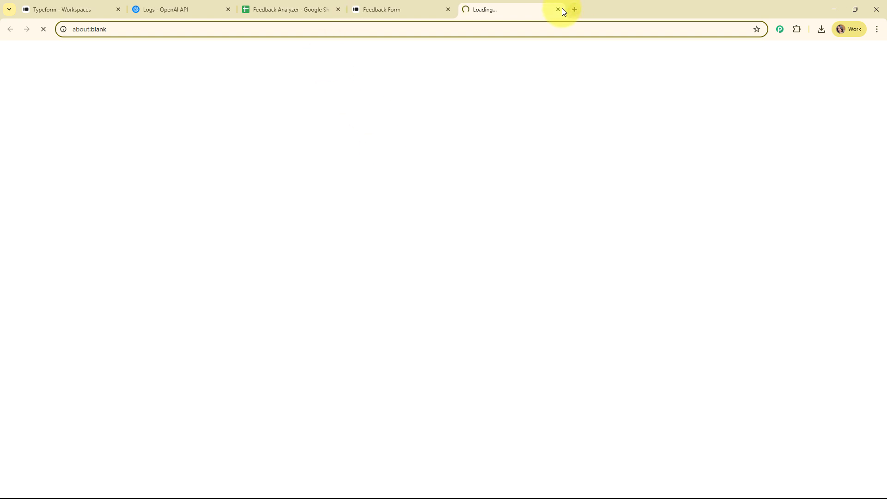
Inspect row 3's email, feedback type, feedback text and 'Sentiment: Positive' analysis in B3–E3
{"action": "left_click", "coordinate": [559, 9]}
{"action": "left_click", "coordinate": [324, 5]}
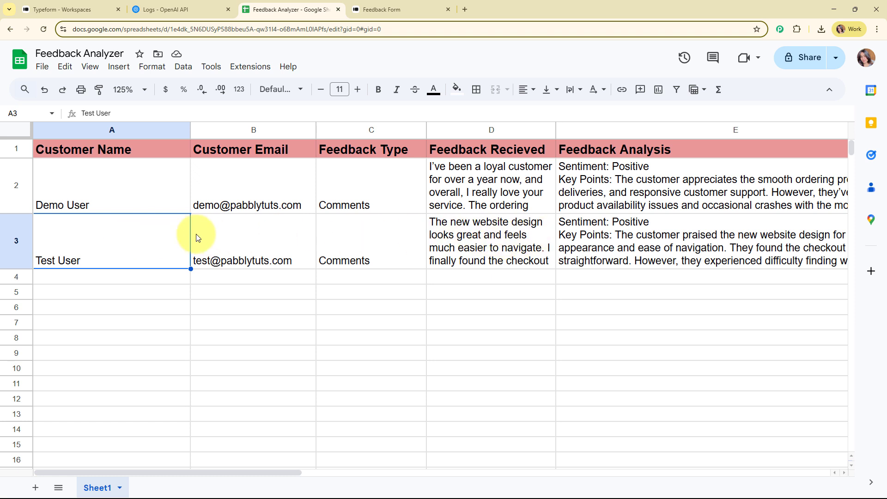
{"action": "left_click", "coordinate": [272, 237]}
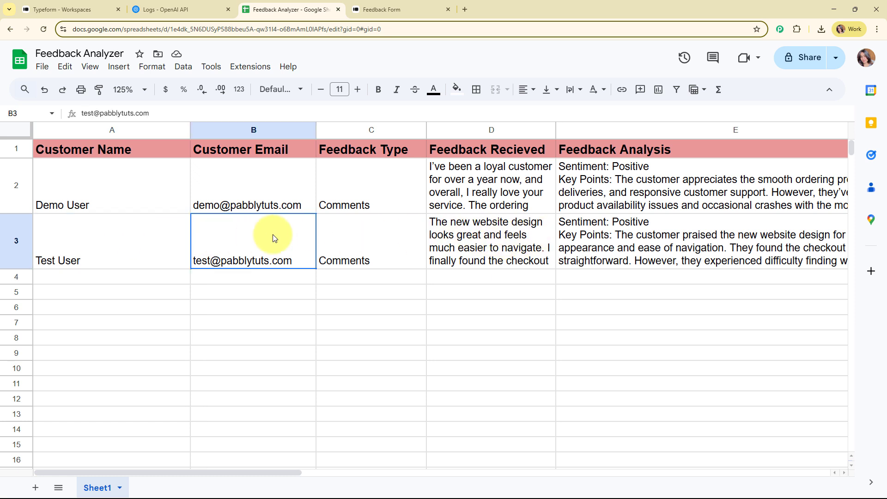
{"action": "left_click", "coordinate": [375, 237]}
{"action": "left_click", "coordinate": [523, 245]}
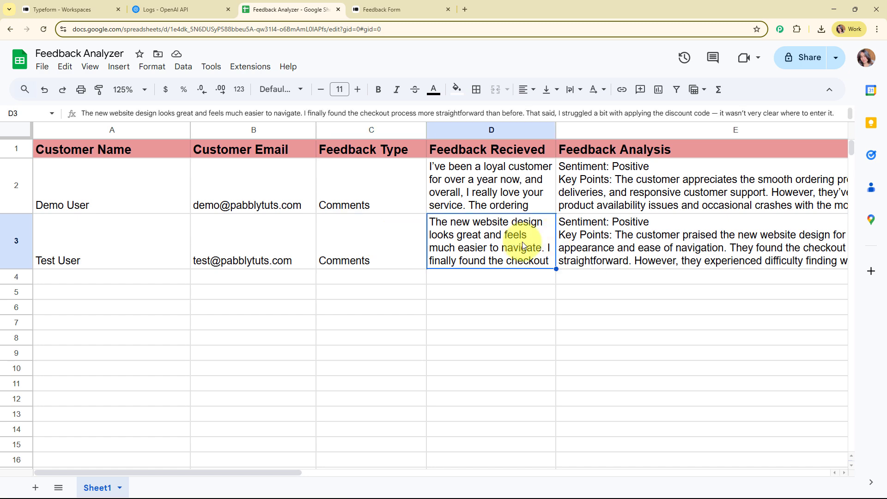
{"action": "left_click", "coordinate": [662, 239]}
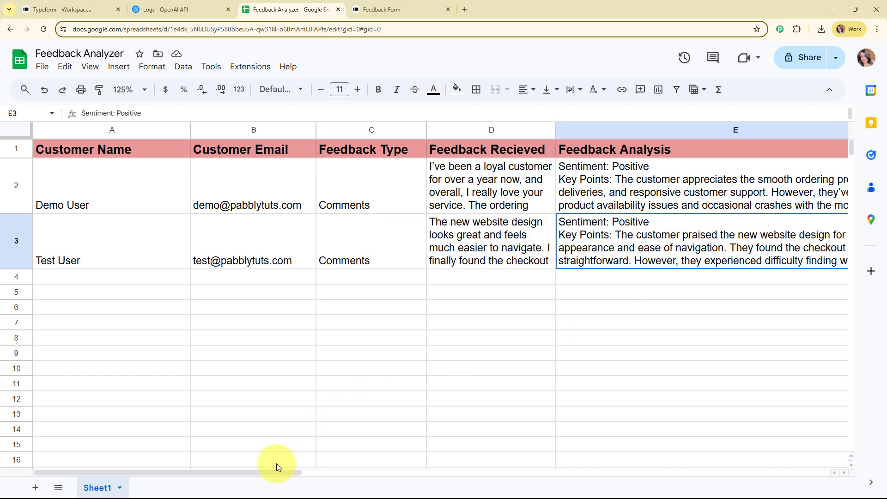
{"action": "left_click_drag", "start_coordinate": [278, 472], "coordinate": [238, 475]}
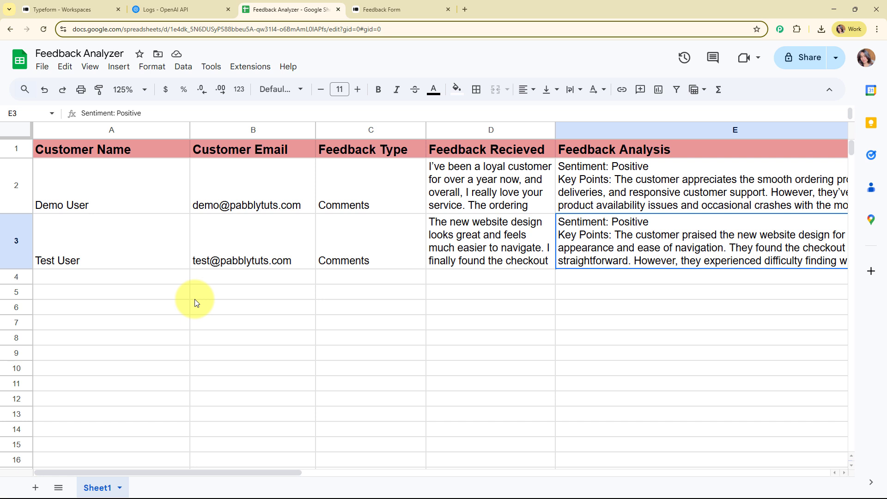
Go to the Pabbly Connect website in a new browser tab
{"action": "left_click", "coordinate": [465, 9]}
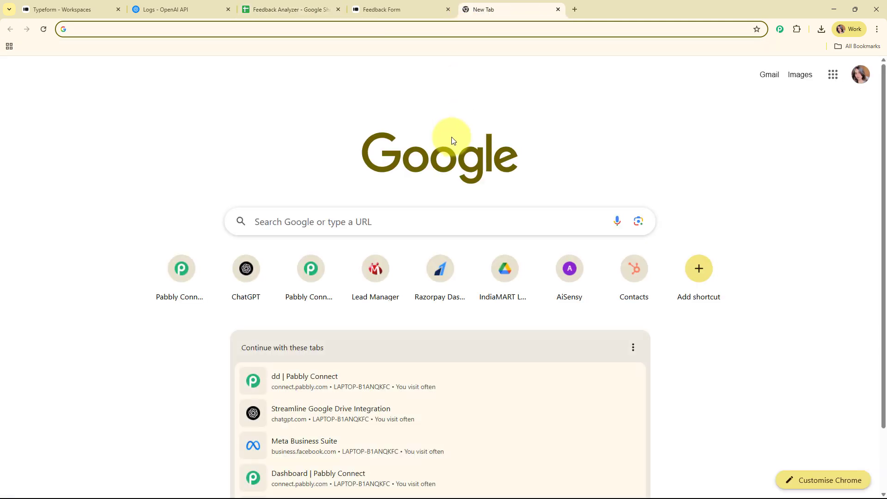
{"action": "type", "text": "pabb"}
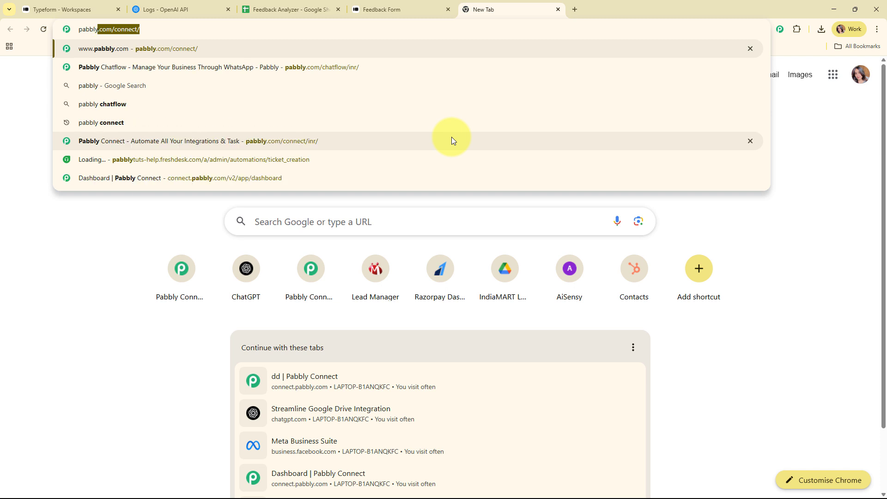
{"action": "left_click", "coordinate": [452, 138]}
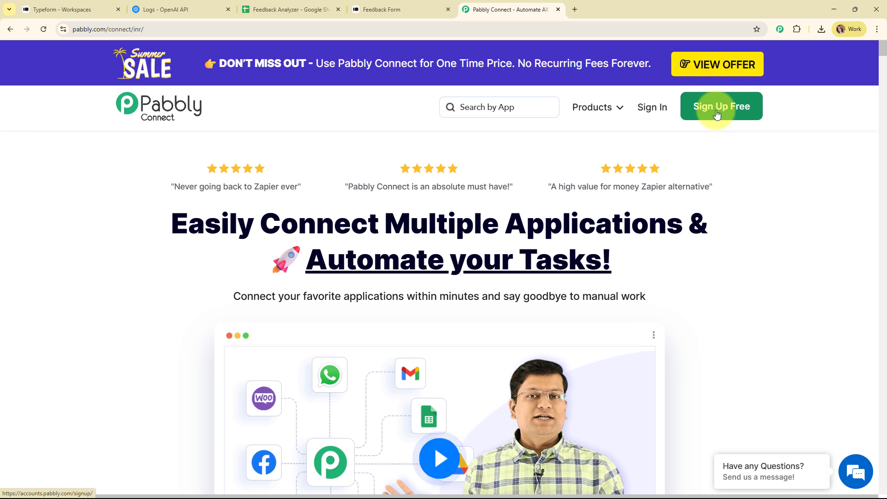
Sign in to Pabbly and launch the Pabbly Connect app from All Pabbly Apps
{"action": "left_click", "coordinate": [652, 108]}
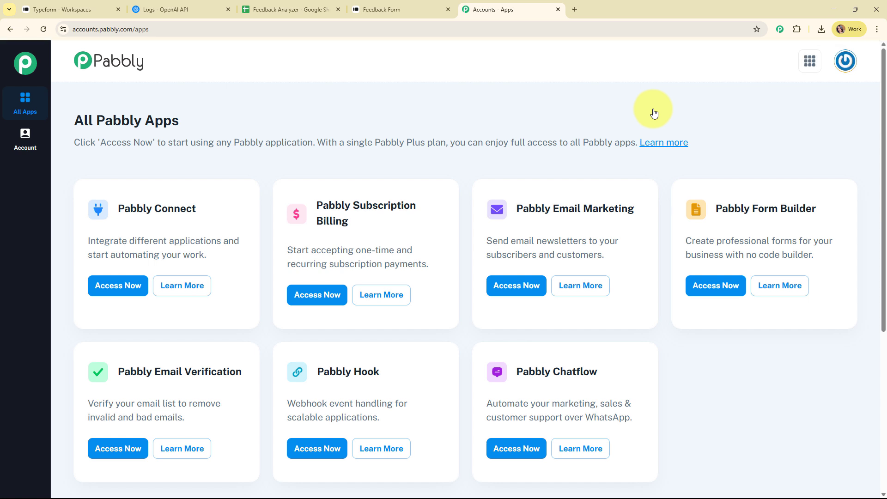
{"action": "left_click_drag", "start_coordinate": [75, 121], "coordinate": [245, 120]}
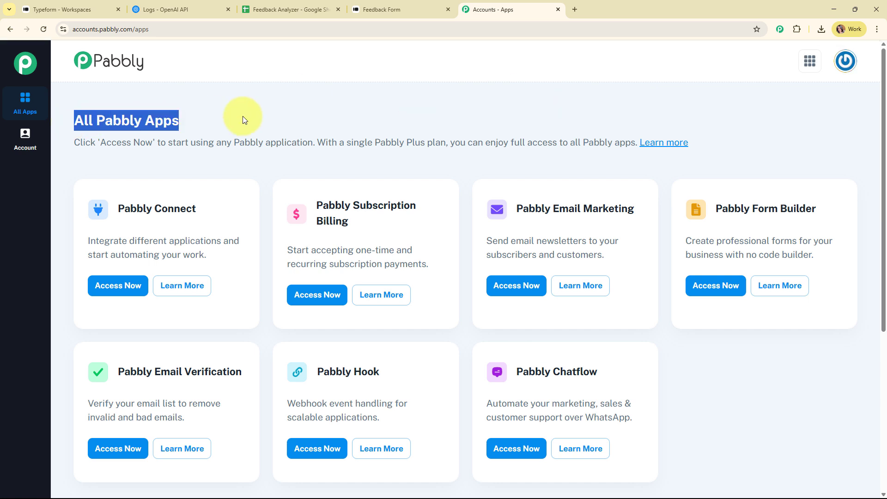
{"action": "left_click", "coordinate": [430, 91]}
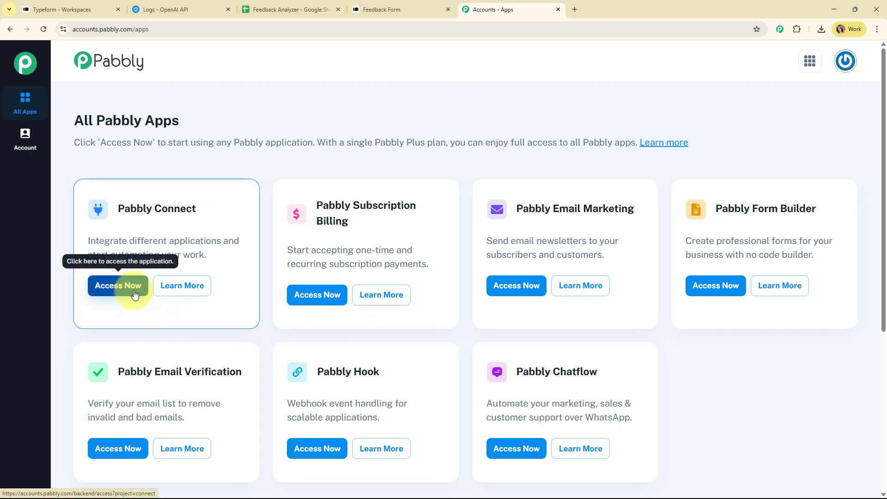
{"action": "left_click", "coordinate": [130, 290]}
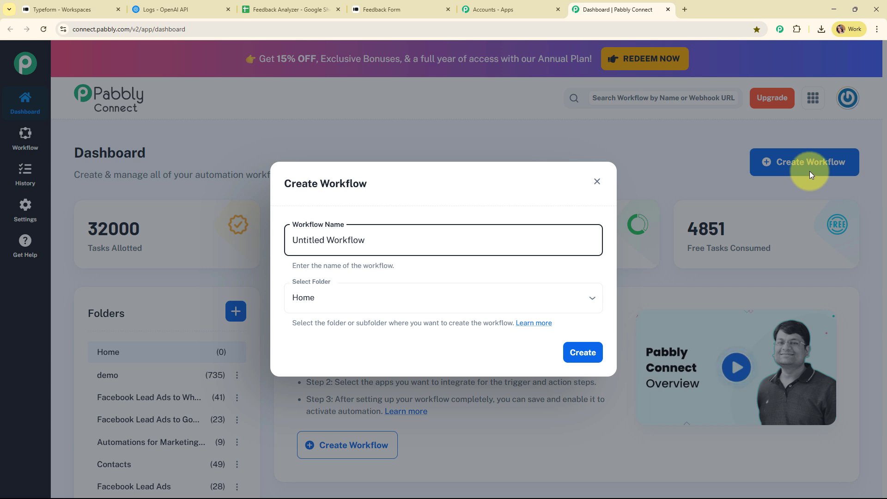
Rename the workflow to 'Create an AI Customer Feedback Analyzer Using AI Agent'
{"action": "left_click_drag", "start_coordinate": [419, 238], "coordinate": [243, 237]}
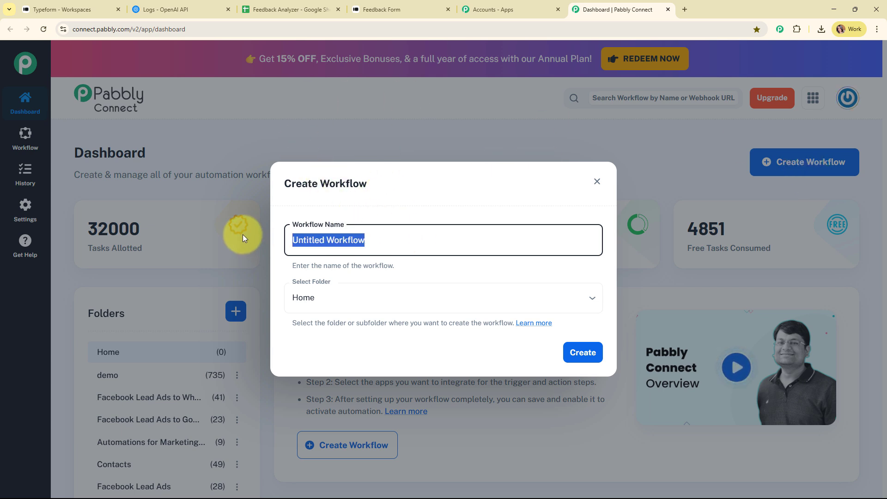
{"action": "type", "text": "Create an AI Customer Feedback Analyzer Using AI Agent"}
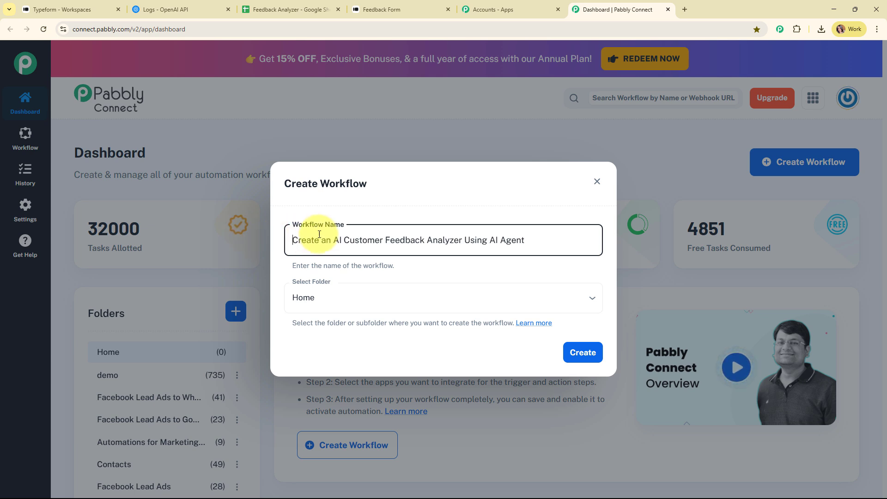
{"action": "left_click_drag", "start_coordinate": [319, 235], "coordinate": [563, 234]}
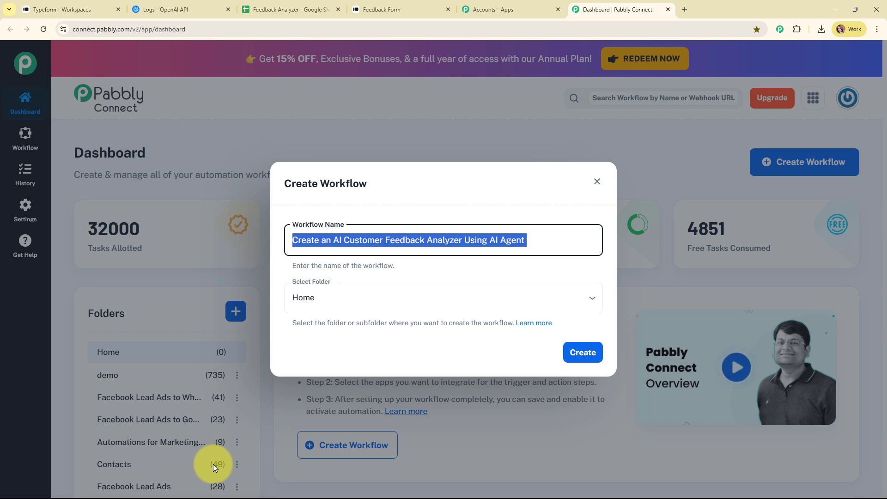
File the workflow under the Automations folder and open the folders Learn more article
{"action": "left_click", "coordinate": [376, 297]}
{"action": "scroll", "coordinate": [369, 273], "scroll_direction": "down", "scroll_amount": 1}
{"action": "left_click", "coordinate": [366, 277]}
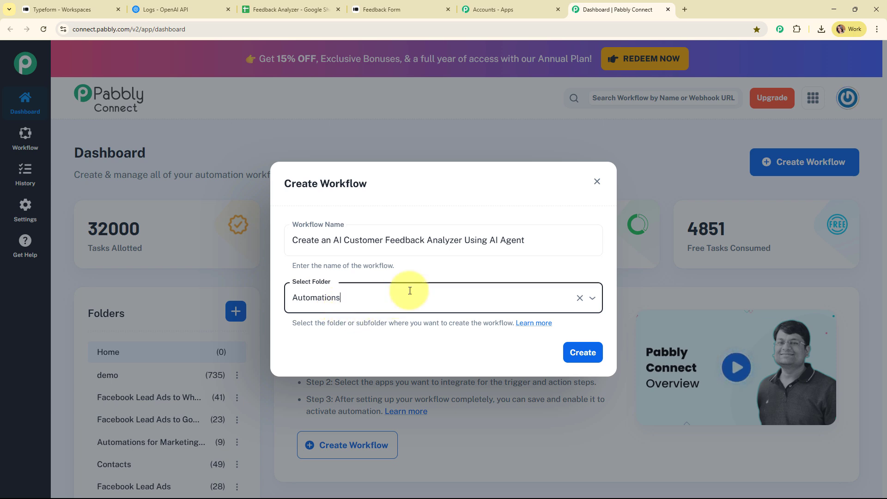
{"action": "left_click", "coordinate": [542, 323]}
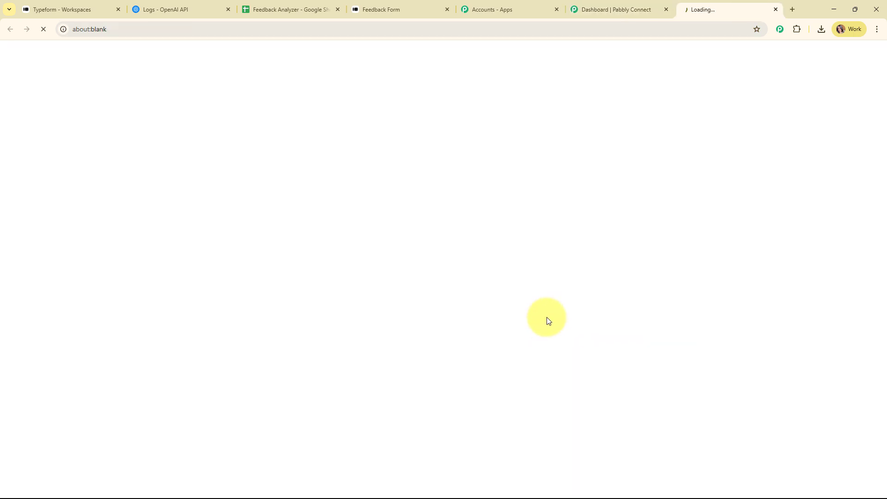
Scroll through the Folders | Pabbly Support article, then close its tab
{"action": "scroll", "coordinate": [518, 244], "scroll_direction": "down", "scroll_amount": 13}
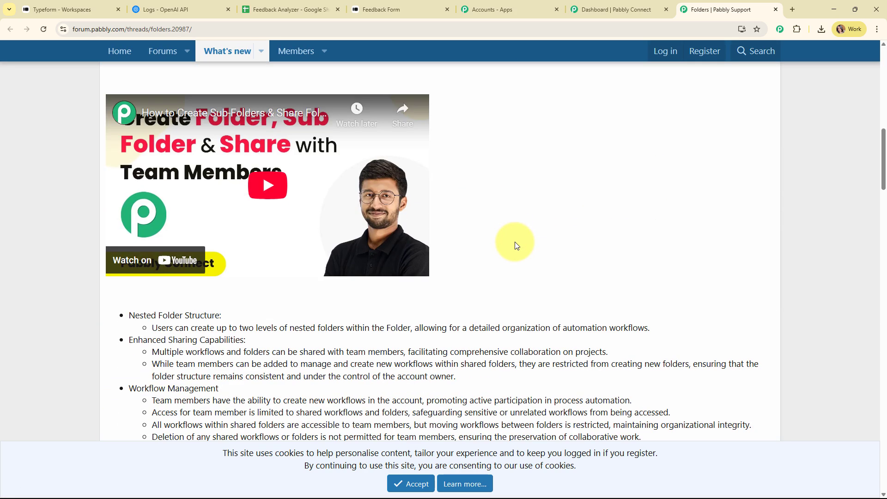
{"action": "scroll", "coordinate": [516, 245], "scroll_direction": "down", "scroll_amount": 11}
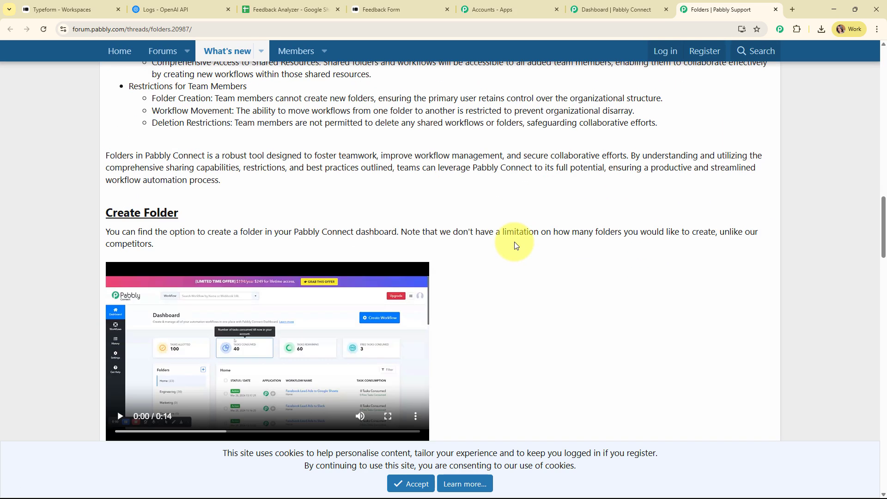
{"action": "scroll", "coordinate": [515, 242], "scroll_direction": "down", "scroll_amount": 3}
{"action": "scroll", "coordinate": [514, 243], "scroll_direction": "up", "scroll_amount": 11}
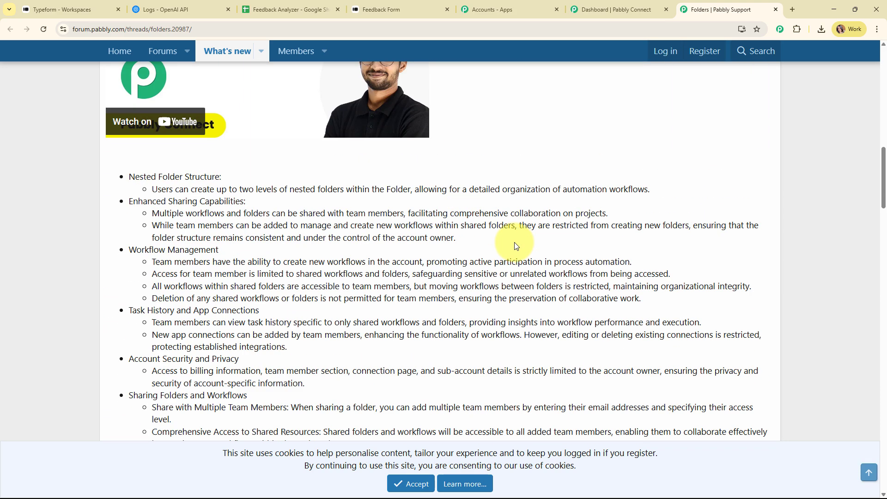
{"action": "scroll", "coordinate": [514, 242], "scroll_direction": "up", "scroll_amount": 4}
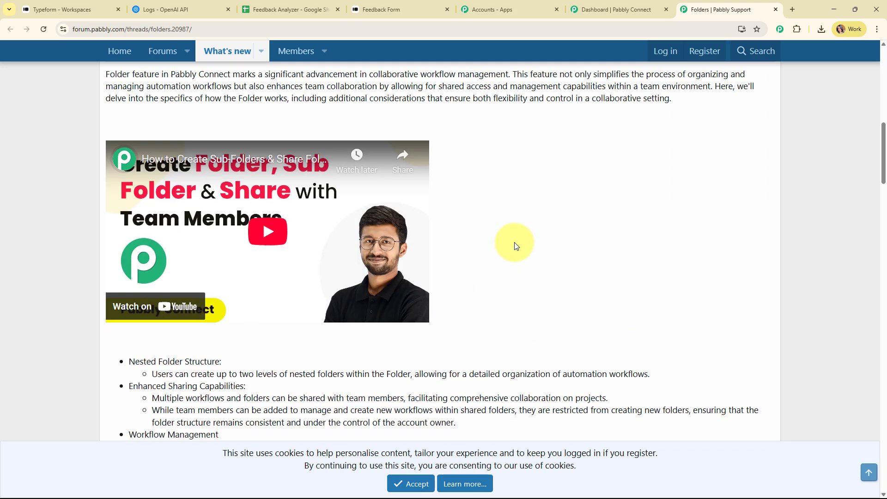
{"action": "left_click", "coordinate": [776, 10]}
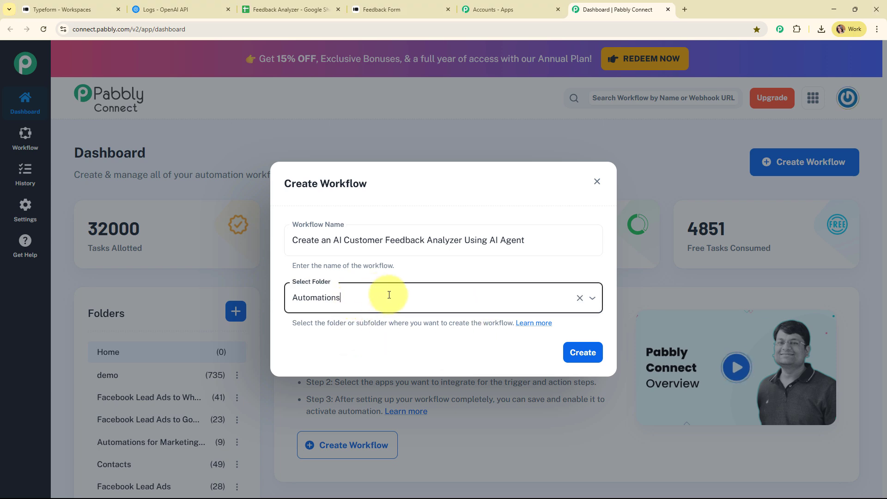
Create the workflow and collapse the trigger card to review the empty trigger and action steps
{"action": "left_click", "coordinate": [591, 361]}
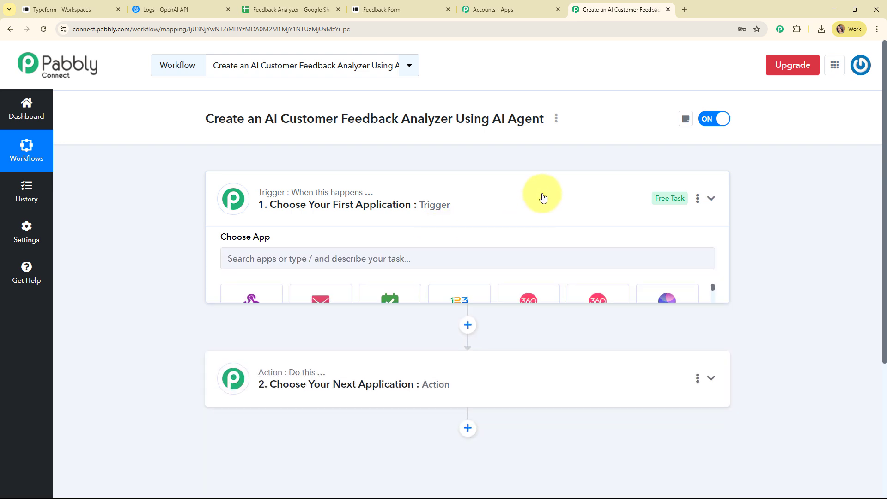
{"action": "left_click", "coordinate": [542, 198]}
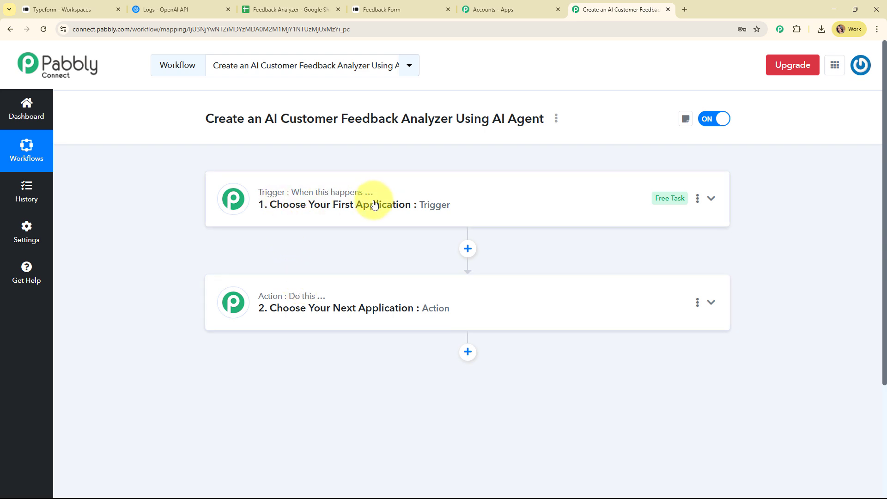
{"action": "mouse_move", "coordinate": [271, 296]}
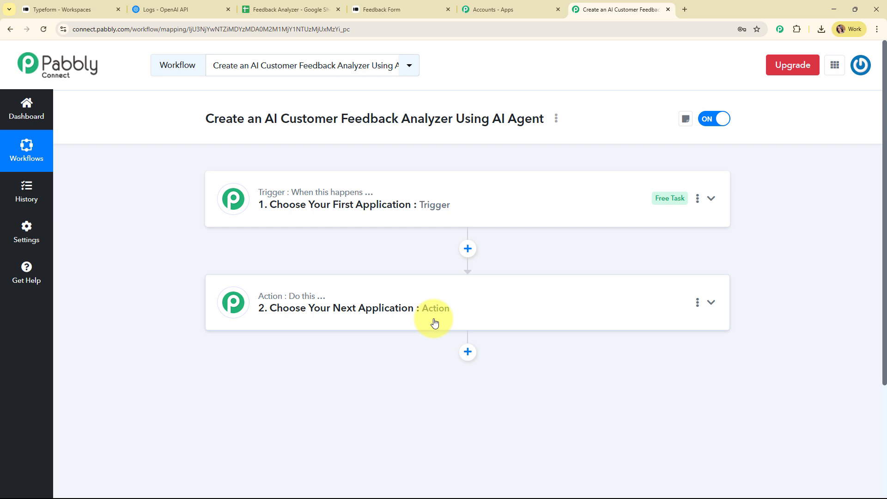
Set the trigger app to Typeform with New Entry as the trigger event
{"action": "left_click", "coordinate": [541, 216]}
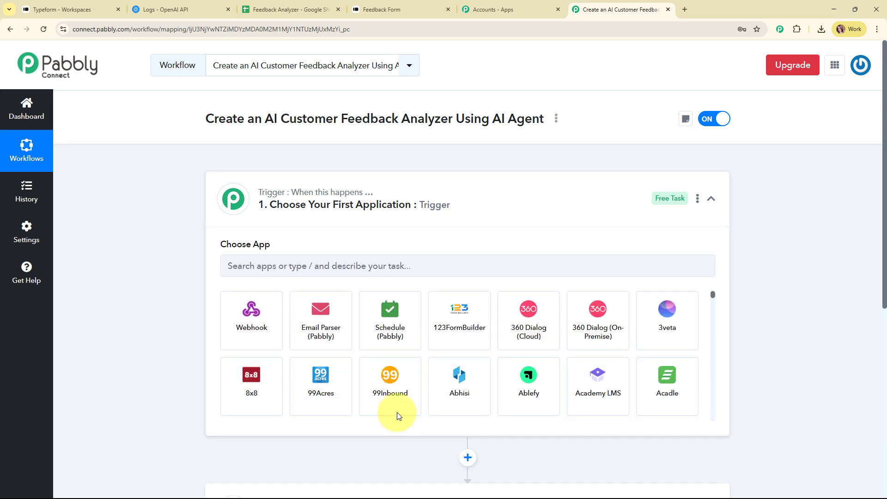
{"action": "left_click", "coordinate": [390, 271]}
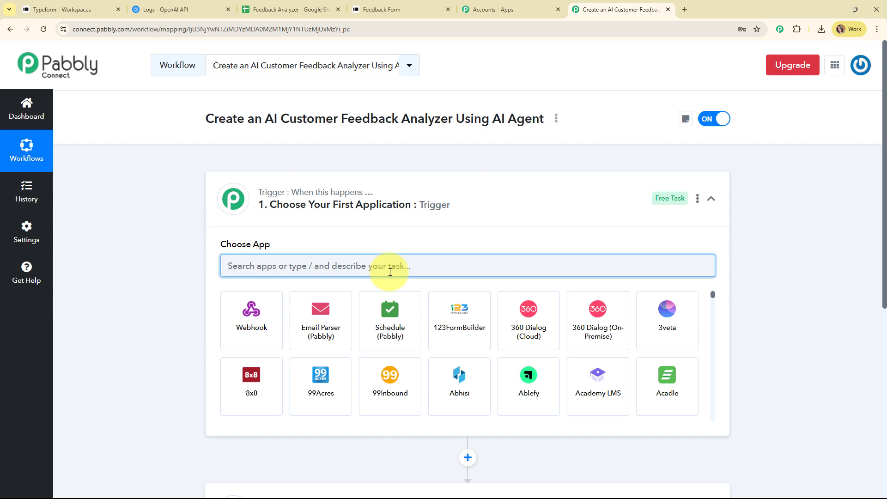
{"action": "type", "text": "Ty"}
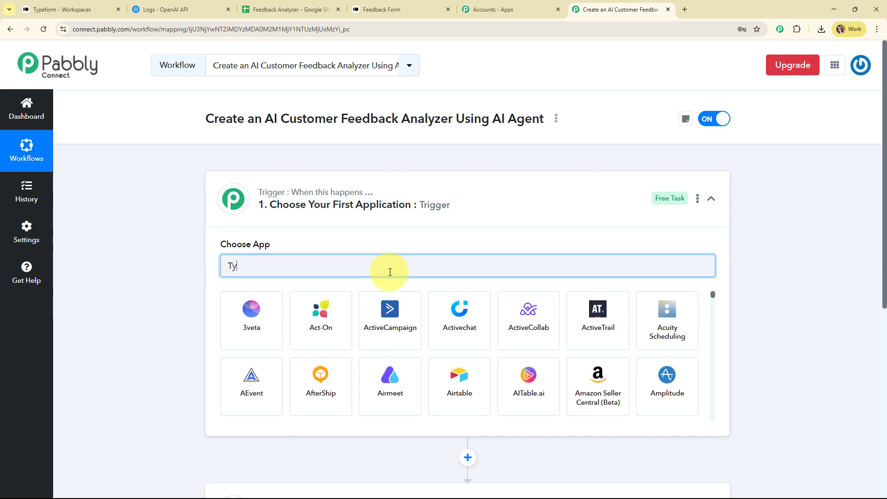
{"action": "type", "text": "pe"}
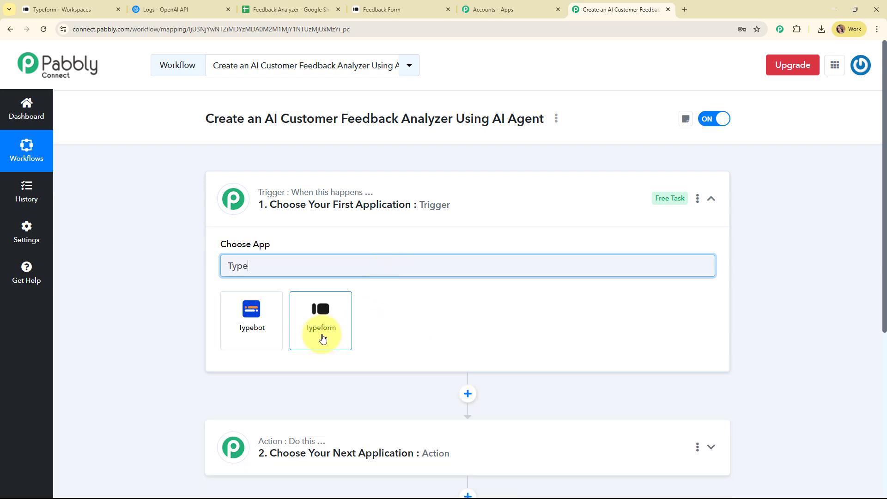
{"action": "left_click", "coordinate": [322, 319]}
{"action": "left_click", "coordinate": [297, 313]}
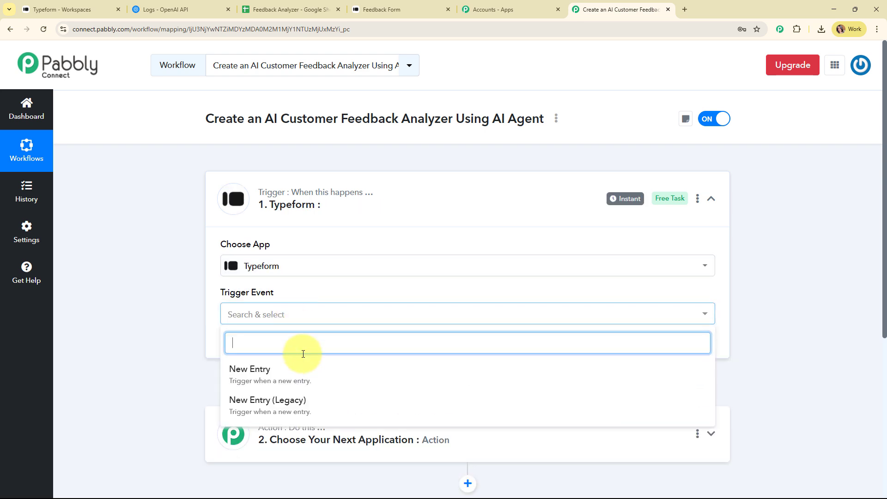
{"action": "left_click", "coordinate": [300, 370]}
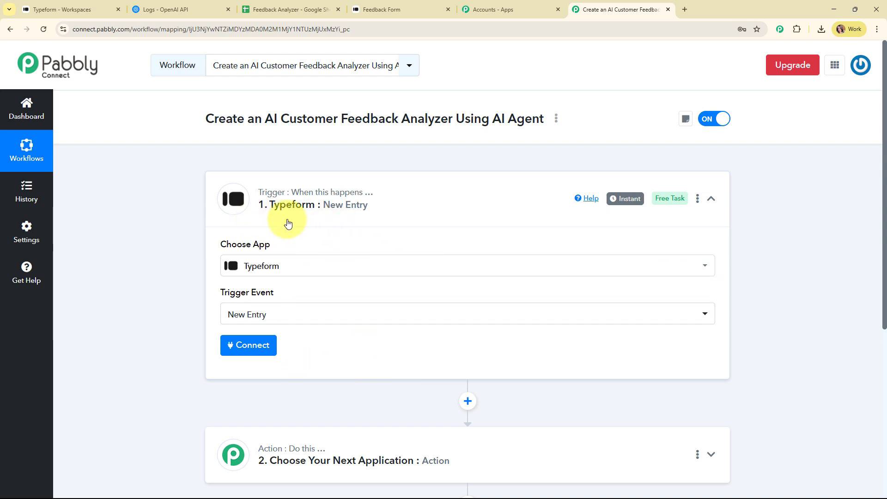
Add a new Typeform connection and accept the access consent to authorize it
{"action": "left_click", "coordinate": [245, 354]}
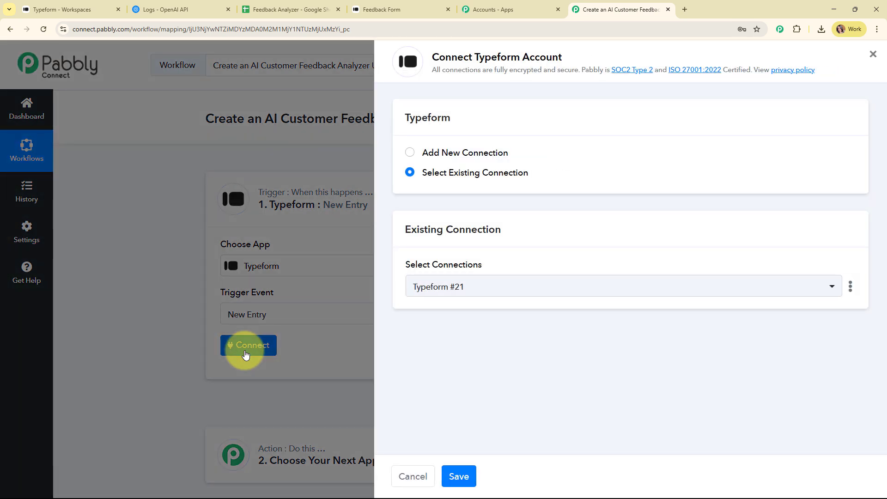
{"action": "left_click", "coordinate": [409, 154]}
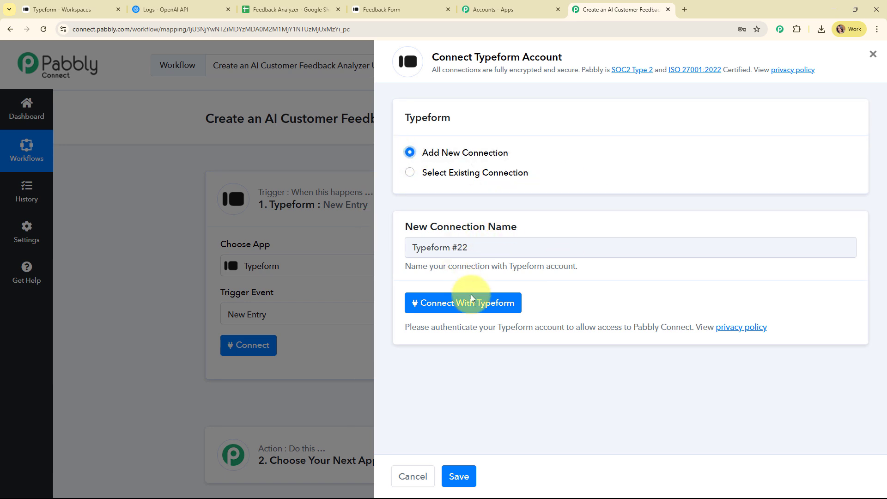
{"action": "left_click", "coordinate": [474, 307]}
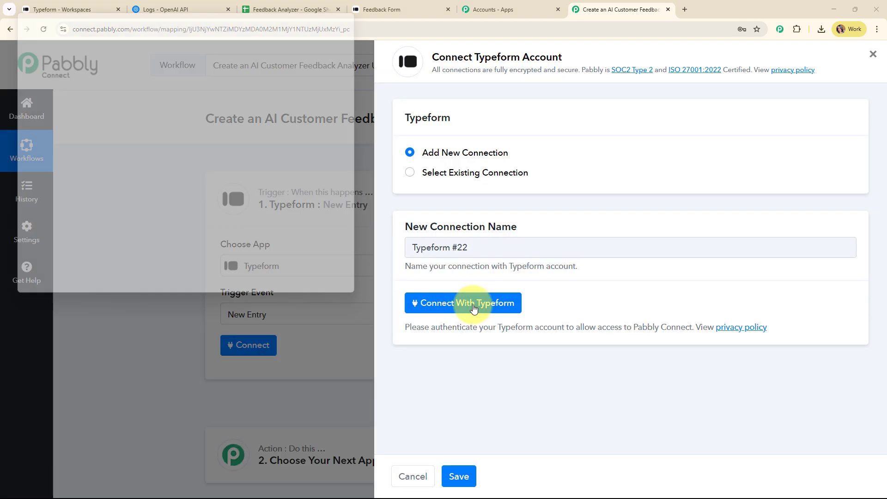
{"action": "scroll", "coordinate": [323, 253], "scroll_direction": "down", "scroll_amount": 3}
{"action": "scroll", "coordinate": [296, 210], "scroll_direction": "down", "scroll_amount": 12}
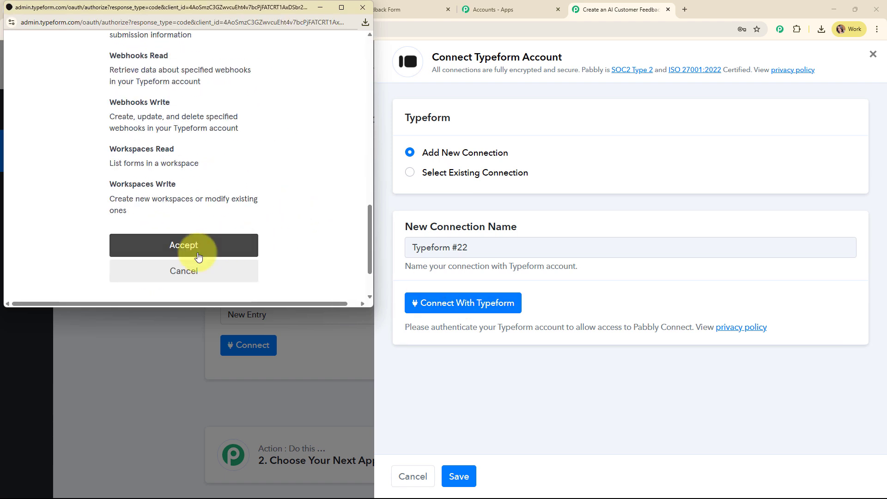
{"action": "left_click", "coordinate": [199, 257]}
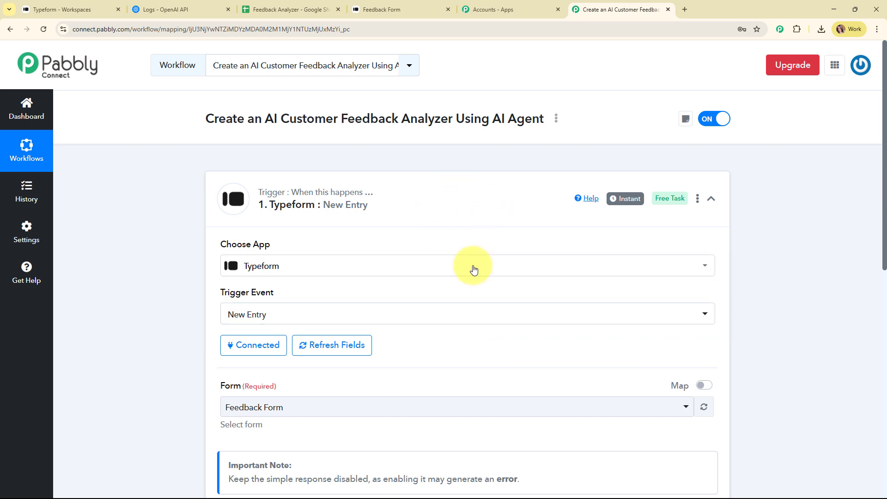
Review the Form field and check the available forms in the Typeform workspace
{"action": "scroll", "coordinate": [458, 277], "scroll_direction": "down", "scroll_amount": 3}
{"action": "scroll", "coordinate": [459, 277], "scroll_direction": "down", "scroll_amount": 2}
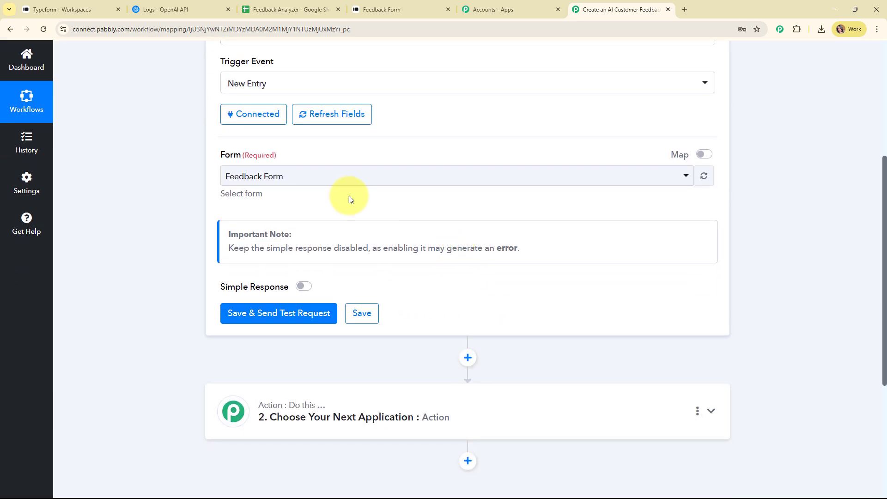
{"action": "left_click_drag", "start_coordinate": [205, 149], "coordinate": [392, 159]}
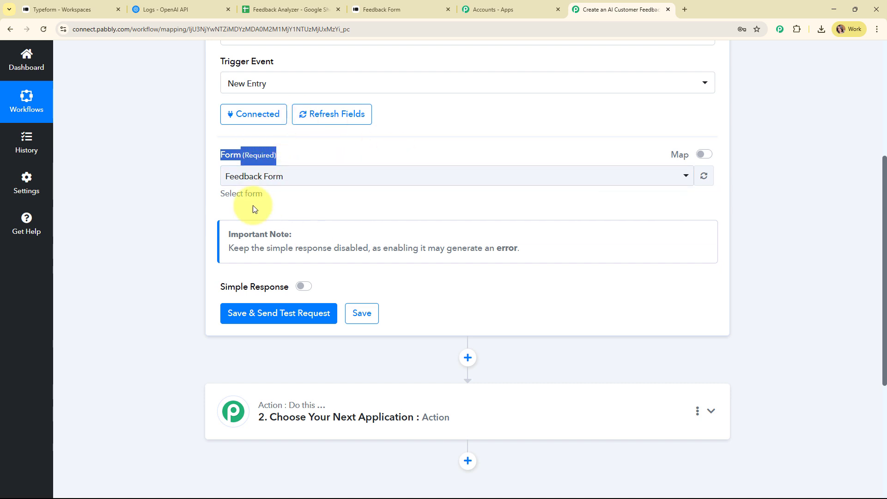
{"action": "left_click", "coordinate": [112, 4]}
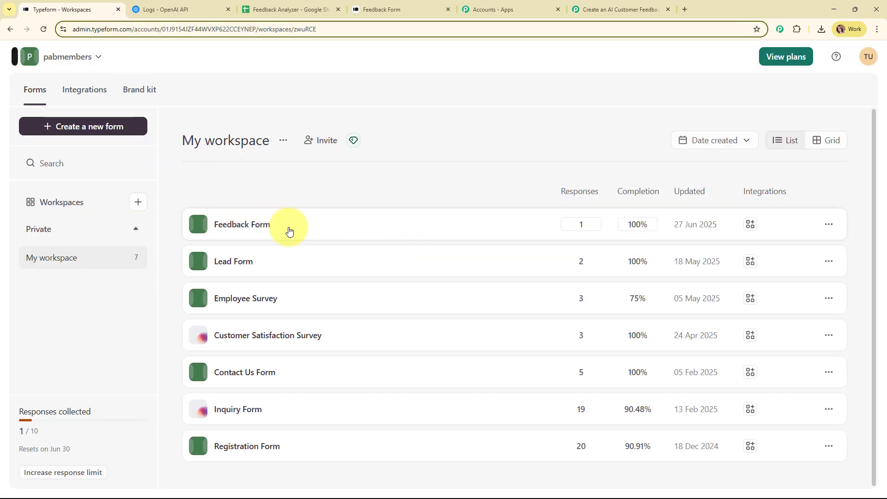
{"action": "left_click", "coordinate": [605, 8]}
Select Feedback Form as the trigger form and save to send a test request
{"action": "left_click", "coordinate": [363, 174]}
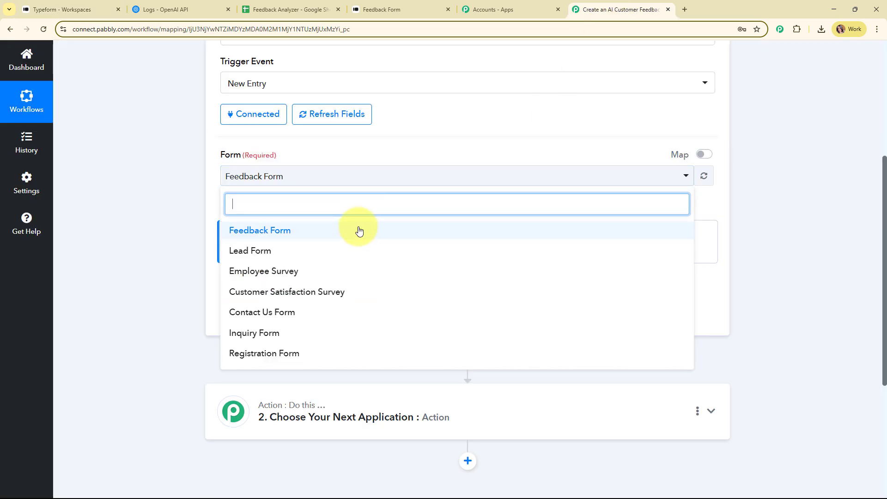
{"action": "left_click", "coordinate": [356, 232]}
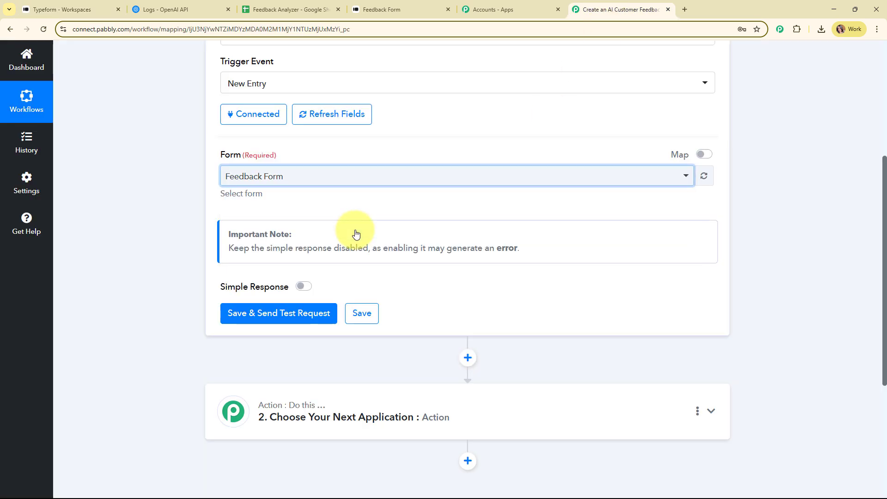
{"action": "scroll", "coordinate": [356, 233], "scroll_direction": "down", "scroll_amount": 1}
{"action": "left_click", "coordinate": [310, 271]}
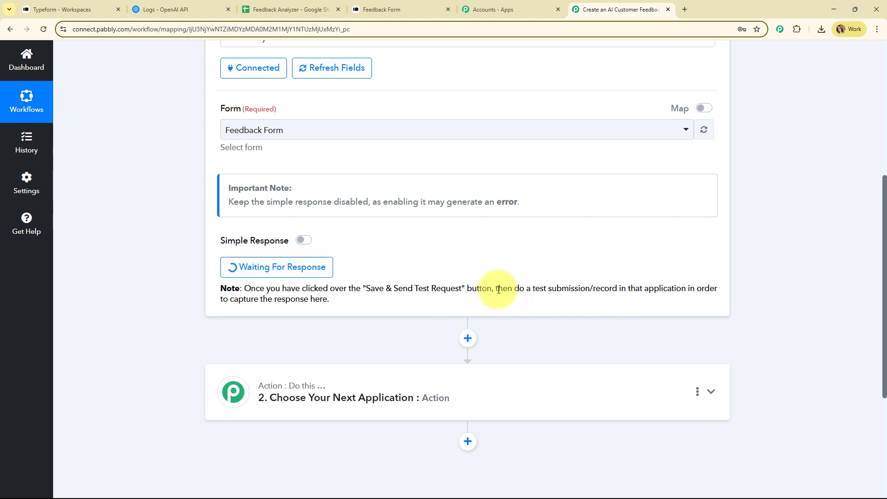
{"action": "left_click_drag", "start_coordinate": [495, 288], "coordinate": [640, 289]}
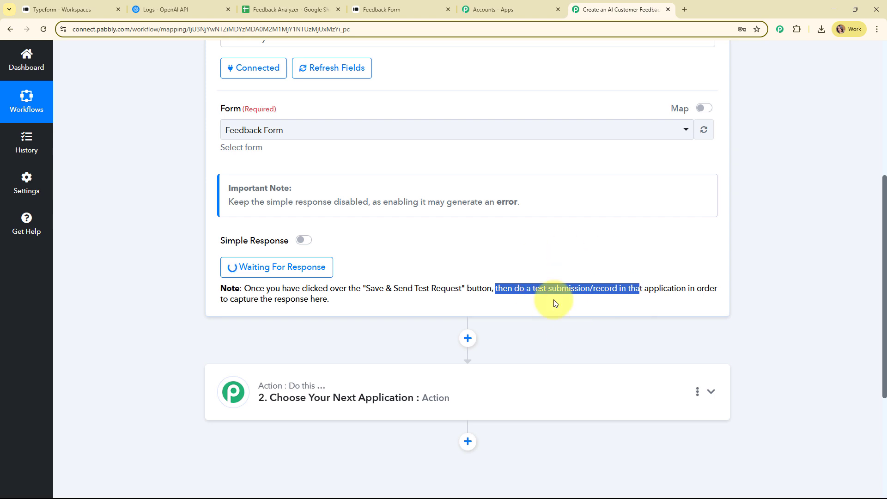
{"action": "left_click", "coordinate": [542, 296]}
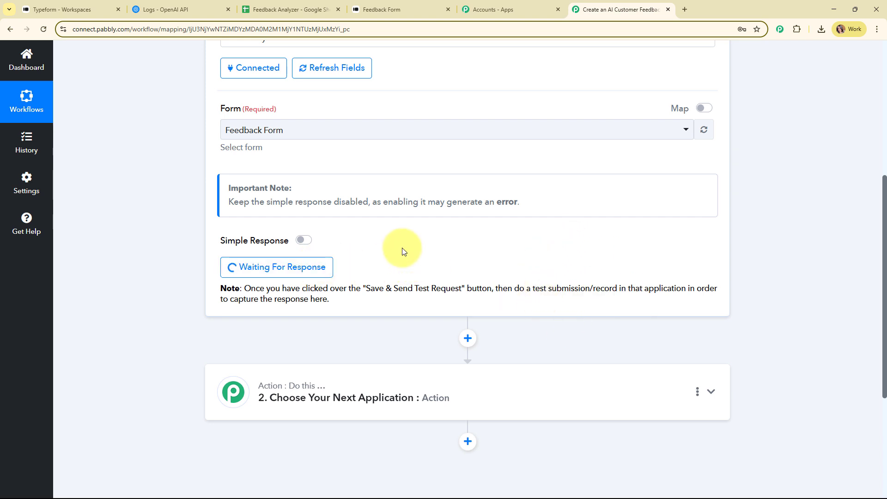
Copy the Typeform Feedback Form's share link and load it in the browser
{"action": "left_click", "coordinate": [66, 6]}
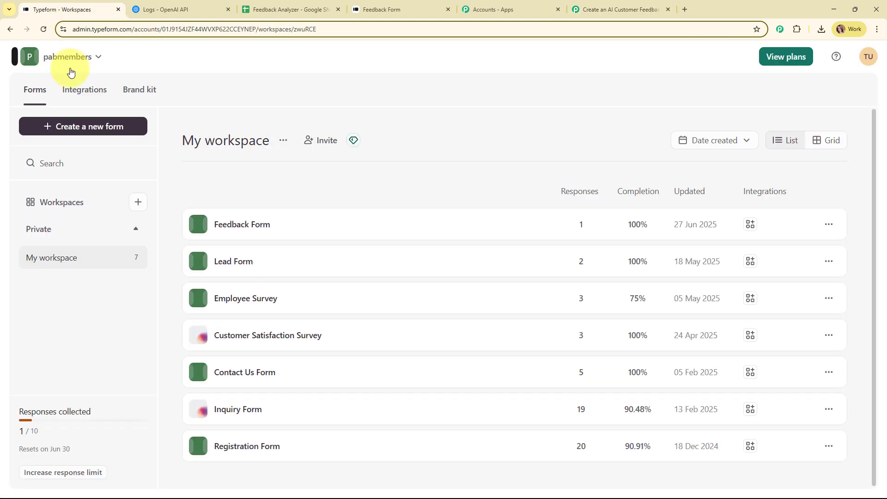
{"action": "left_click", "coordinate": [829, 225]}
{"action": "left_click", "coordinate": [815, 252]}
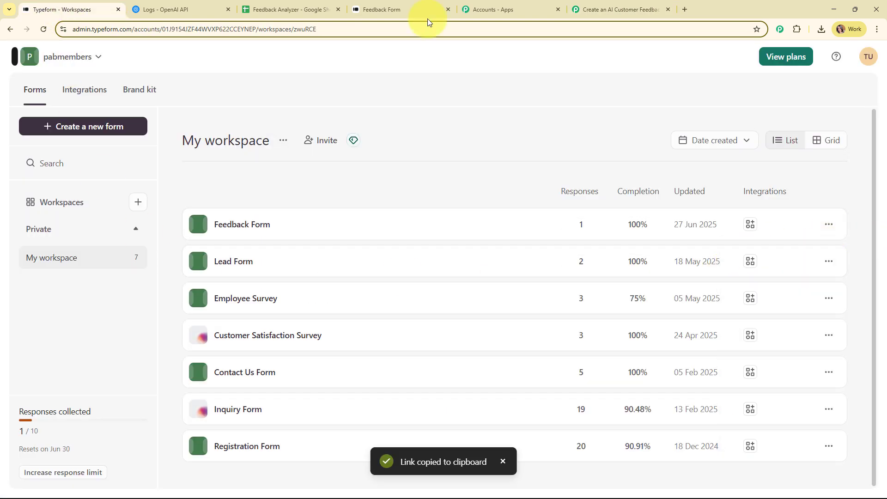
{"action": "left_click", "coordinate": [395, 9]}
{"action": "left_click", "coordinate": [399, 29]}
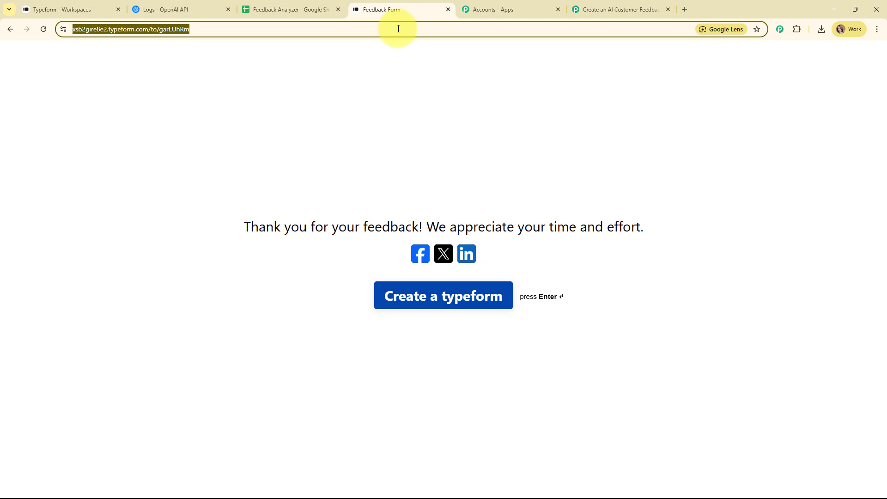
{"action": "key", "text": "ctrl+v"}
{"action": "key", "text": "Return"}
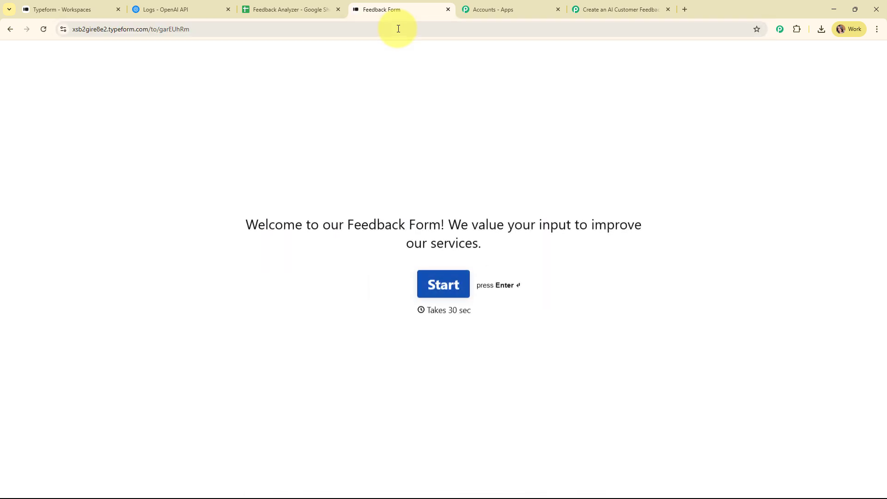
Submit a test response choosing Comments, with pasted feedback, a name and an e-mail address
{"action": "key", "text": "Return"}
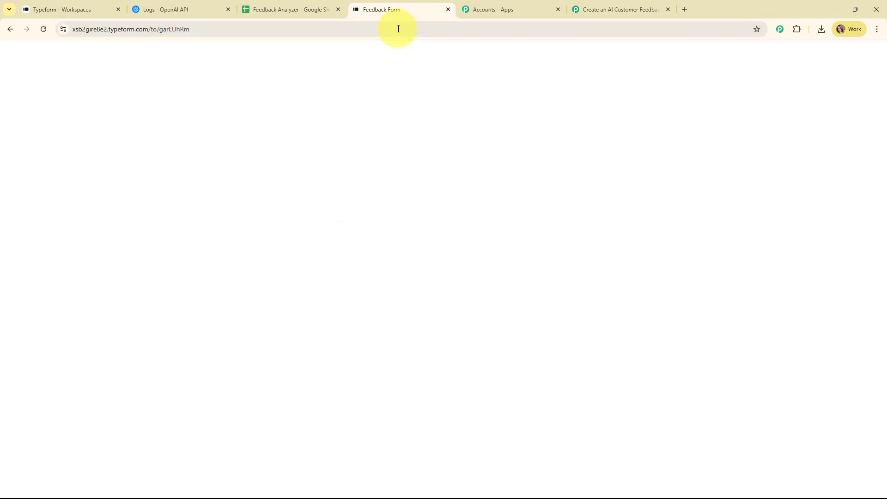
{"action": "left_click", "coordinate": [306, 220]}
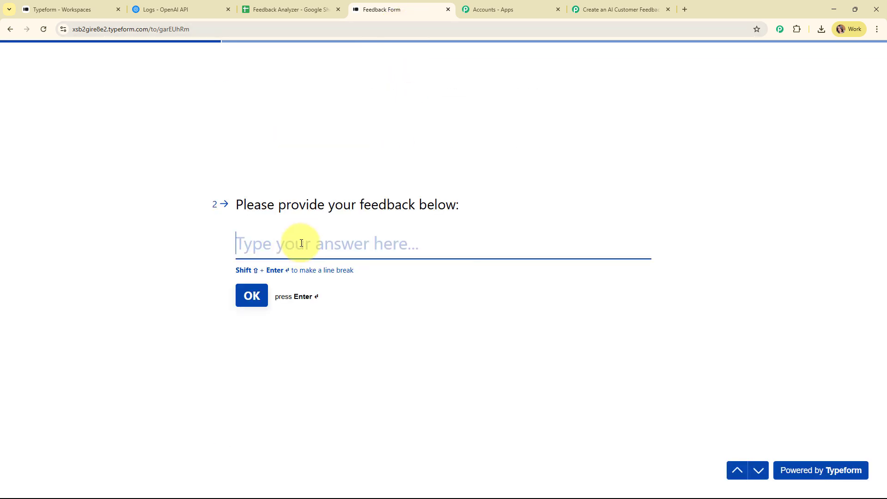
{"action": "key", "text": "ctrl+v"}
{"action": "key", "text": "Return"}
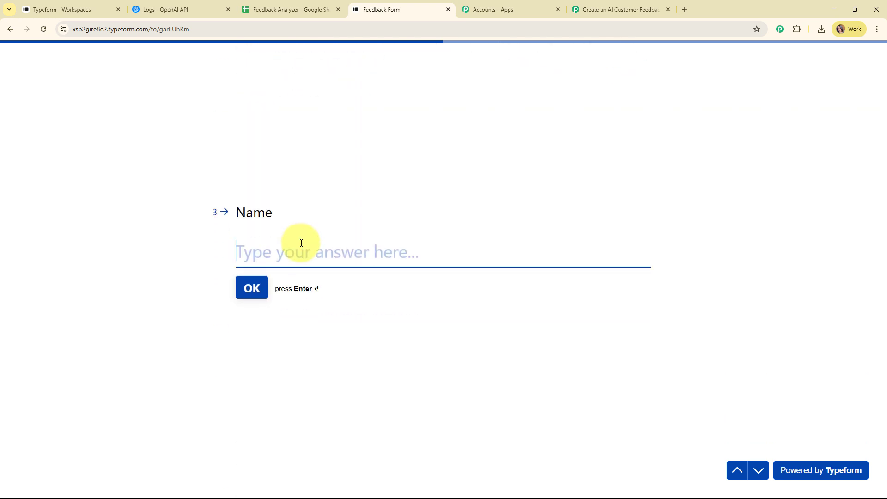
{"action": "type", "text": "Dummy U"}
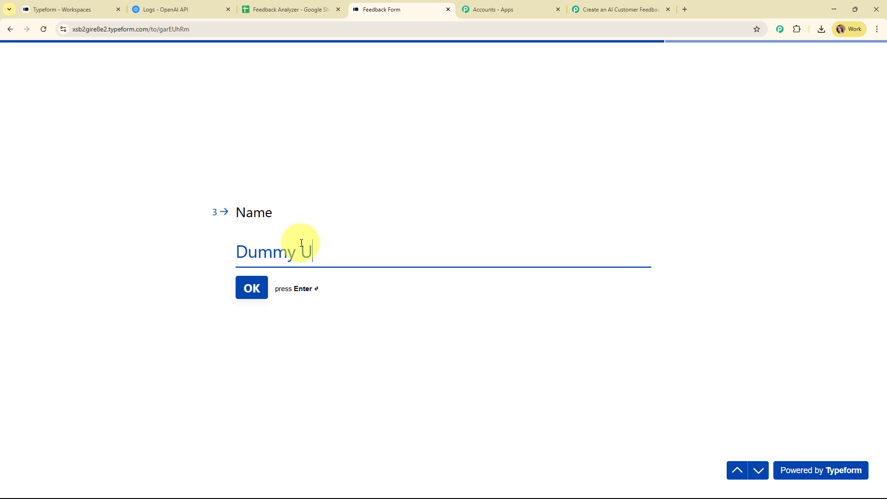
{"action": "key", "text": "Return"}
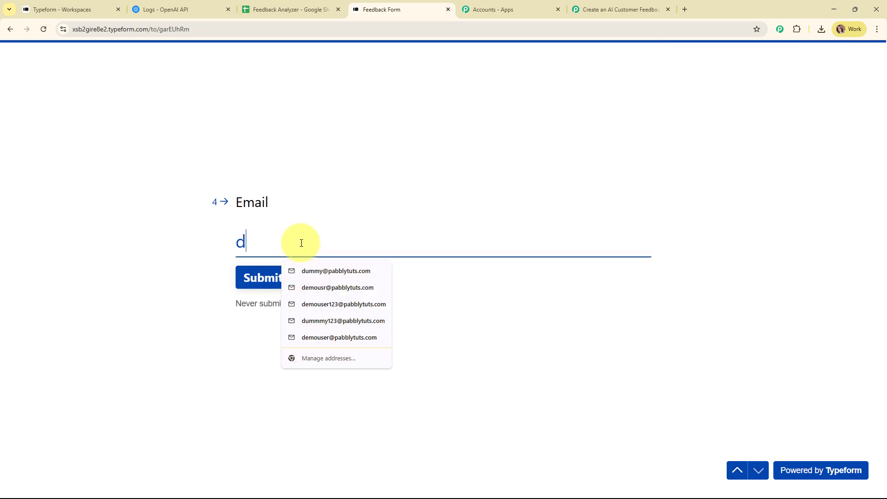
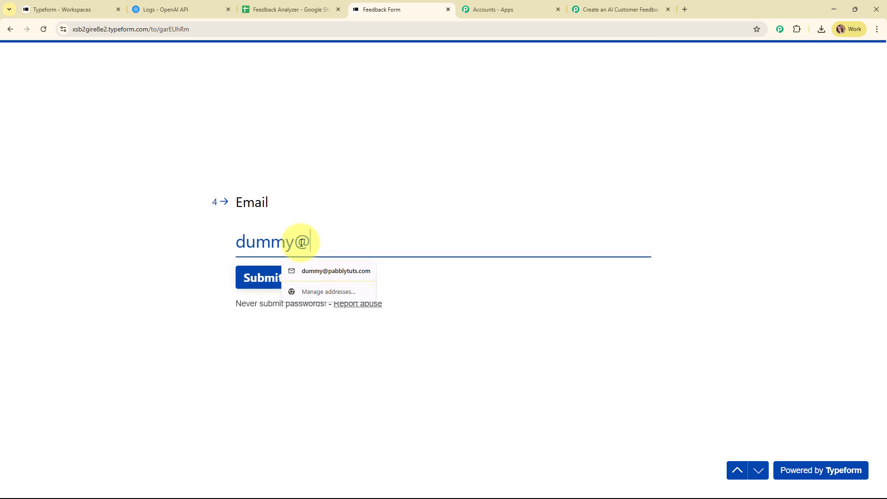
{"action": "key", "text": "Return"}
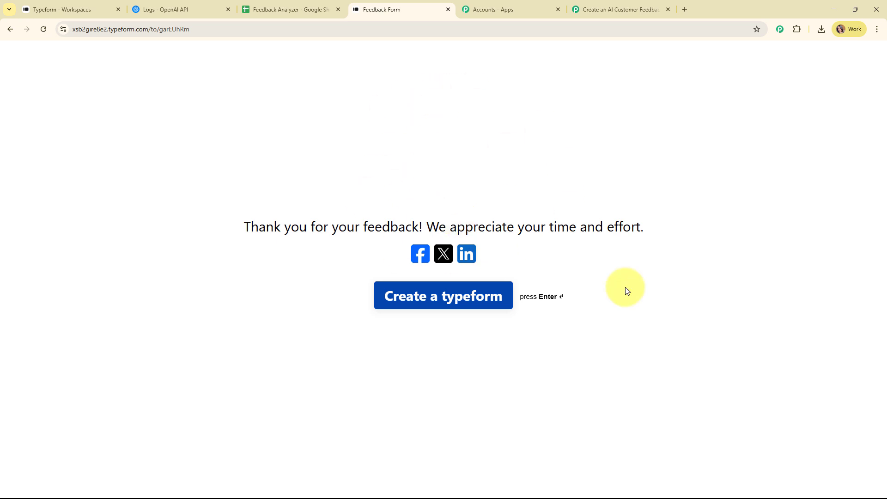
Review the captured Comments and name values in Response Received, then collapse the Typeform trigger
{"action": "left_click", "coordinate": [586, 3]}
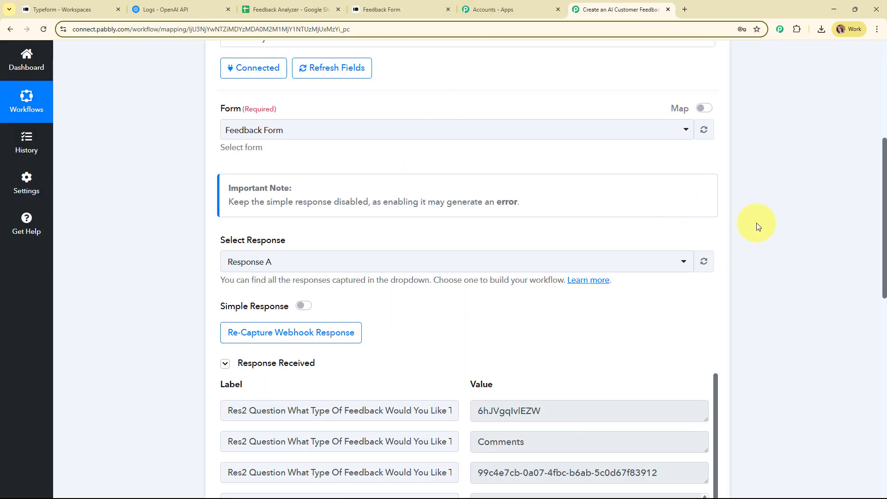
{"action": "scroll", "coordinate": [756, 222], "scroll_direction": "down", "scroll_amount": 6}
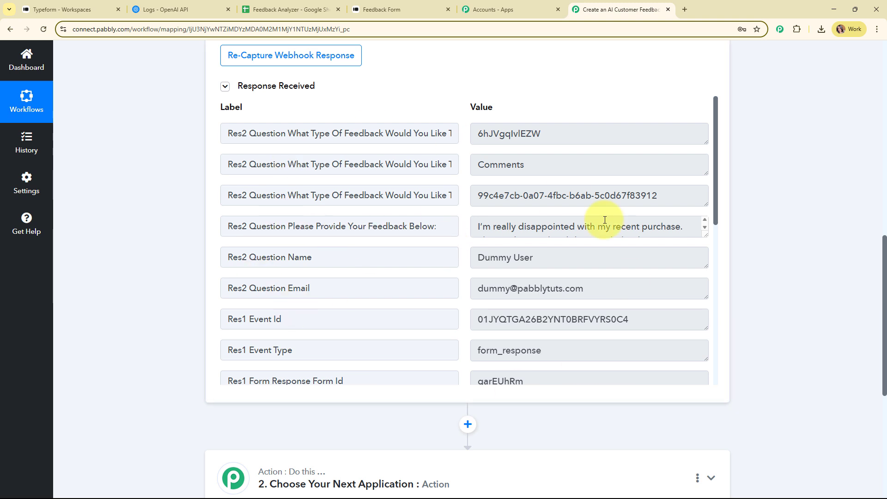
{"action": "double_click", "coordinate": [490, 165]}
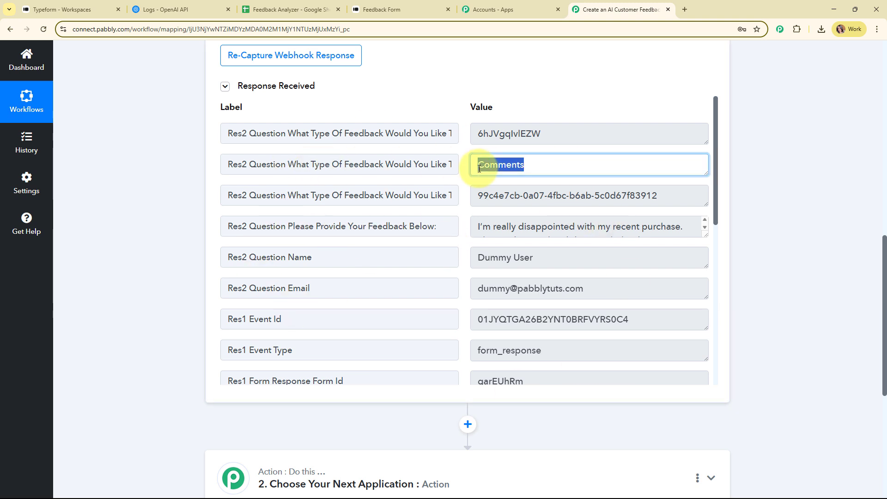
{"action": "scroll", "coordinate": [584, 184], "scroll_direction": "down", "scroll_amount": 2}
{"action": "left_click_drag", "start_coordinate": [534, 166], "coordinate": [467, 168]}
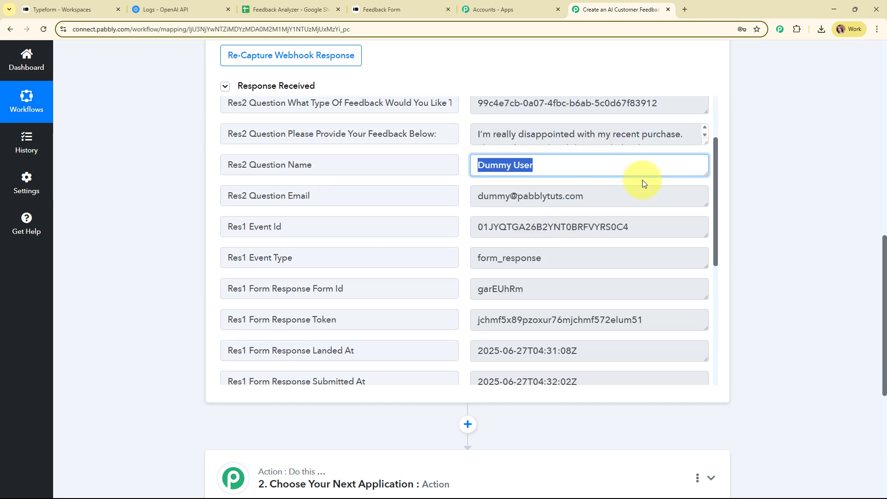
{"action": "scroll", "coordinate": [587, 257], "scroll_direction": "down", "scroll_amount": 6}
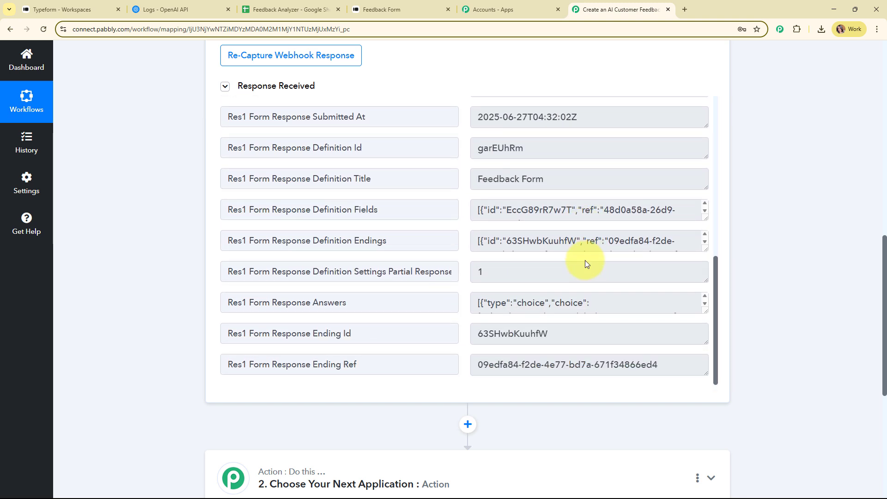
{"action": "scroll", "coordinate": [815, 321], "scroll_direction": "up", "scroll_amount": 12}
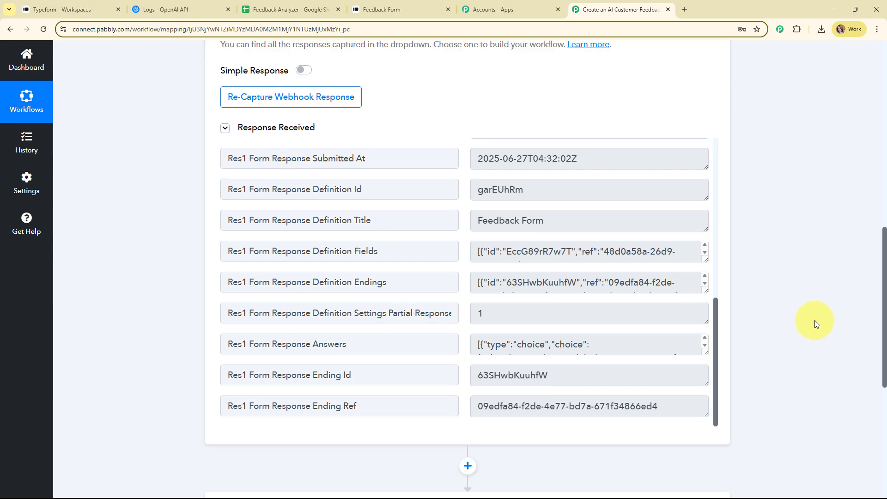
{"action": "left_click", "coordinate": [487, 208]}
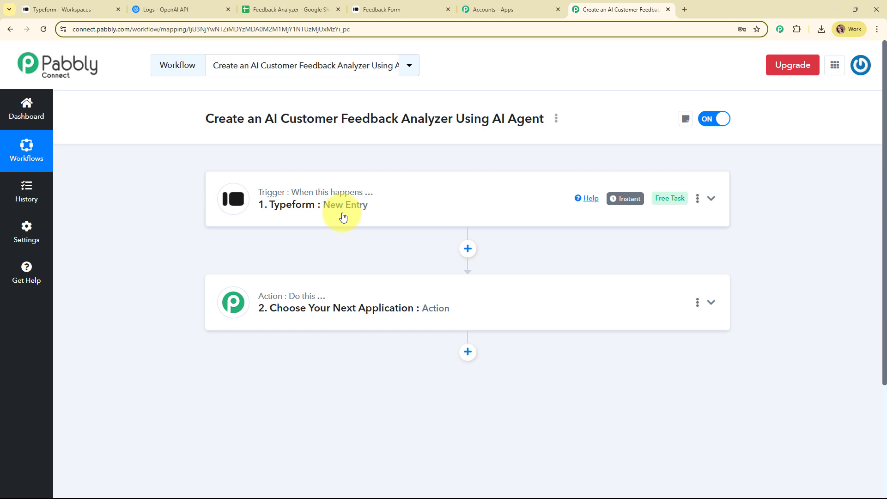
Set the action app to OpenAI, found by searching 'open', with ChatGPT as the action event
{"action": "left_click", "coordinate": [404, 291]}
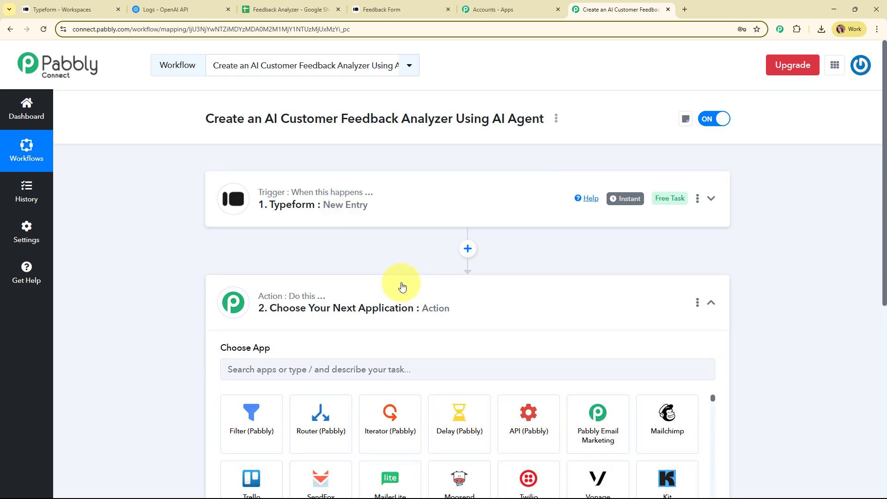
{"action": "type", "text": "open"}
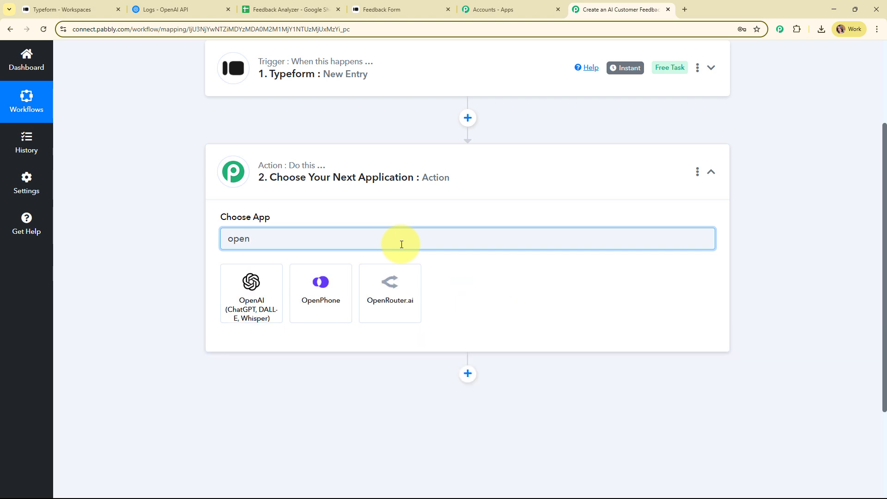
{"action": "left_click", "coordinate": [255, 283]}
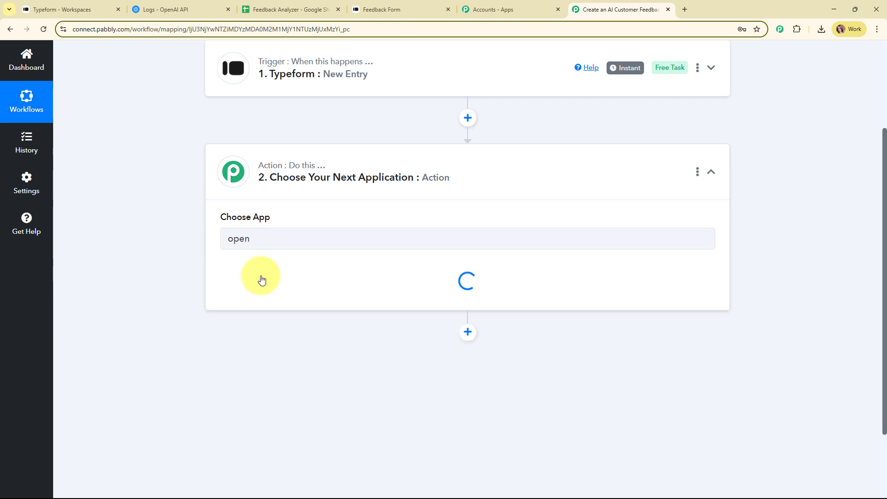
{"action": "left_click", "coordinate": [271, 293]}
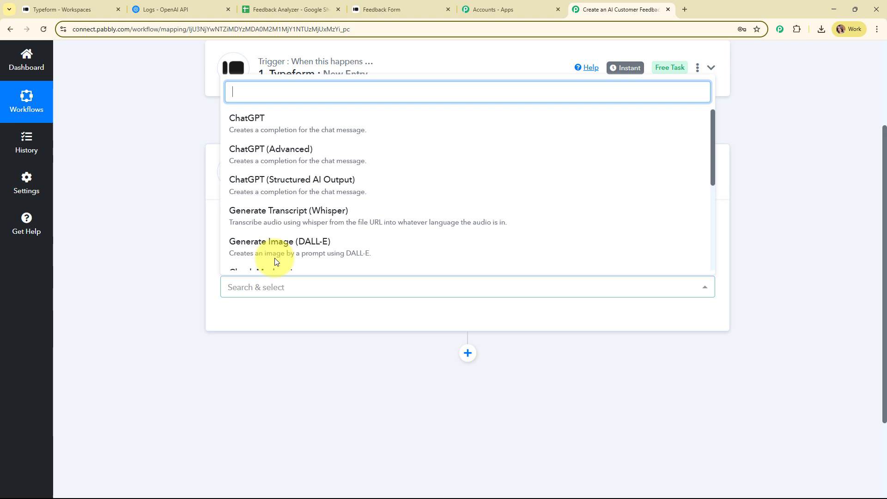
{"action": "left_click", "coordinate": [275, 130]}
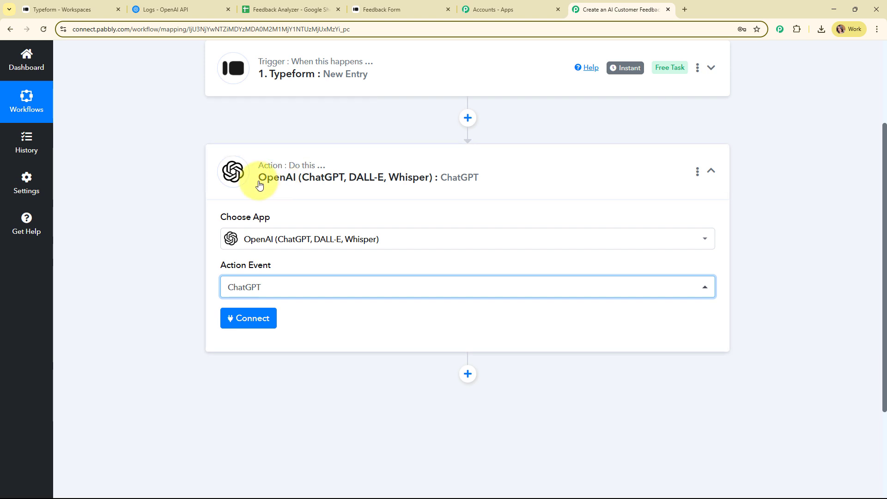
Choose Connect and Add New Connection, showing the OpenAI connection name and Token fields
{"action": "left_click", "coordinate": [262, 318]}
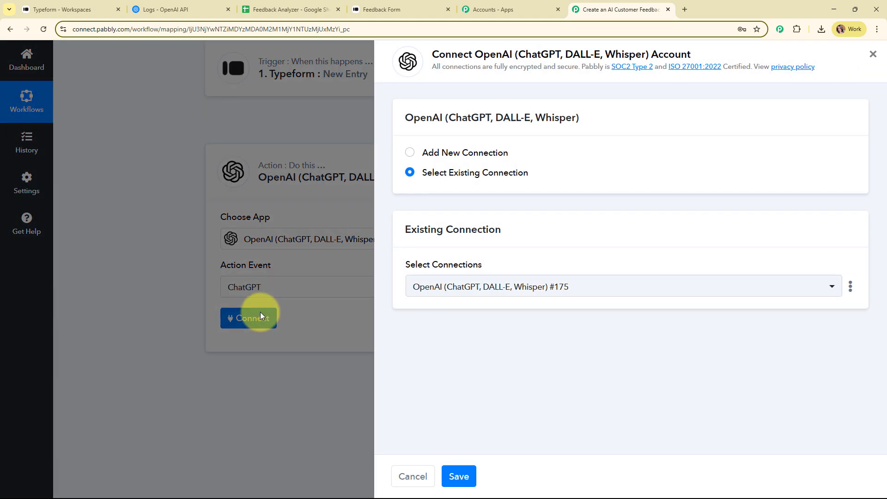
{"action": "left_click", "coordinate": [411, 153]}
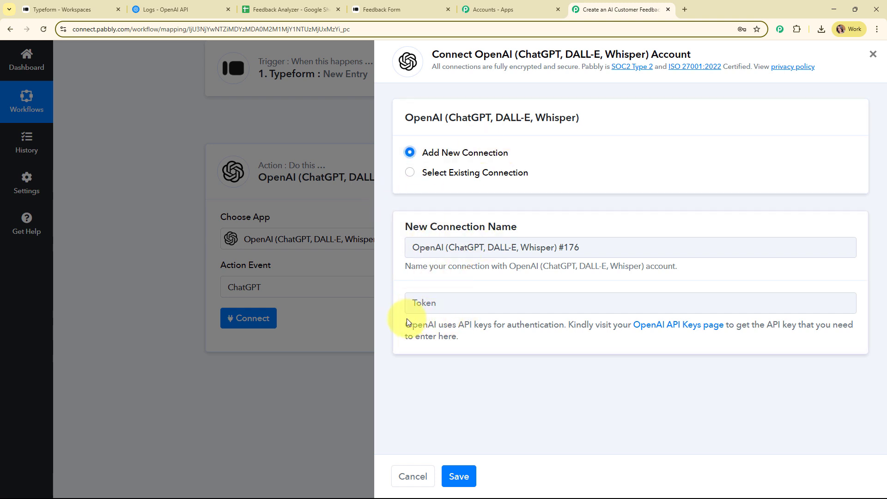
{"action": "left_click_drag", "start_coordinate": [406, 322], "coordinate": [519, 344]}
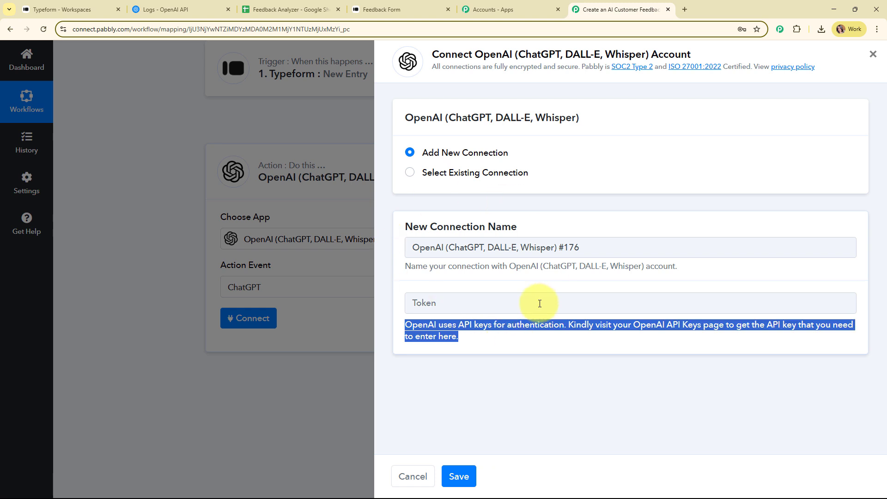
Generate a secret key named 'Feedback' in the Default project and copy it
{"action": "left_click", "coordinate": [166, 4]}
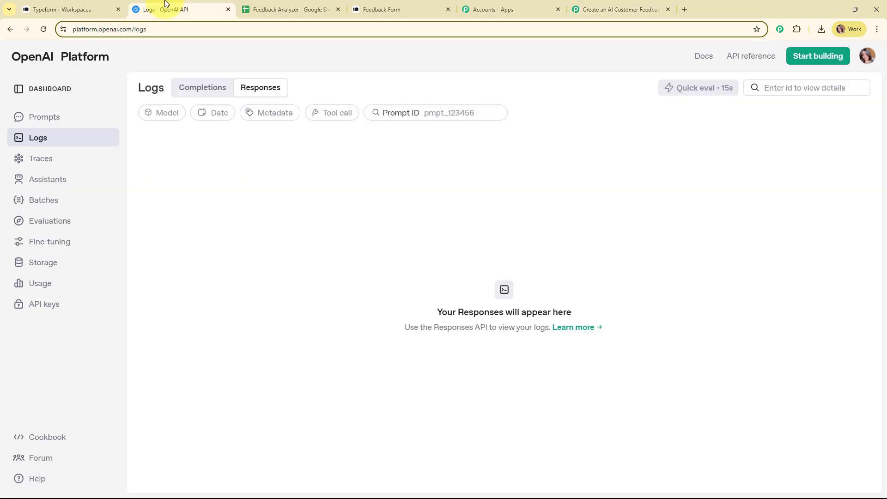
{"action": "left_click", "coordinate": [27, 309]}
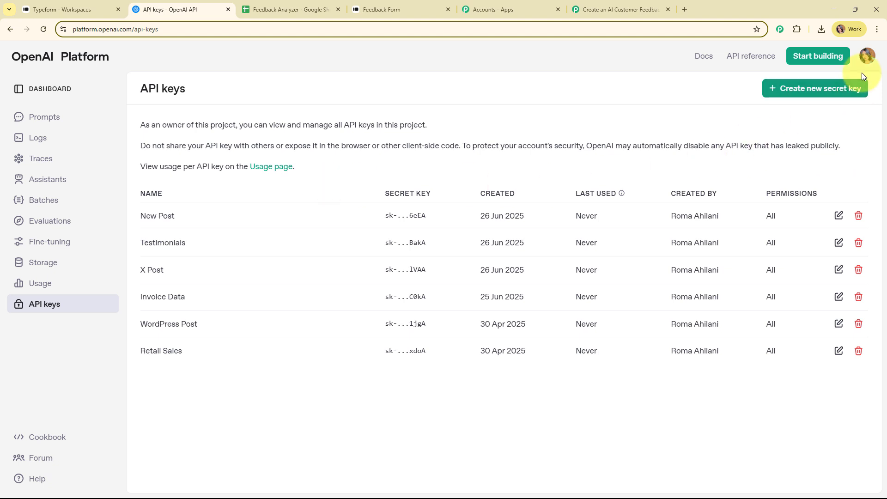
{"action": "left_click", "coordinate": [850, 88]}
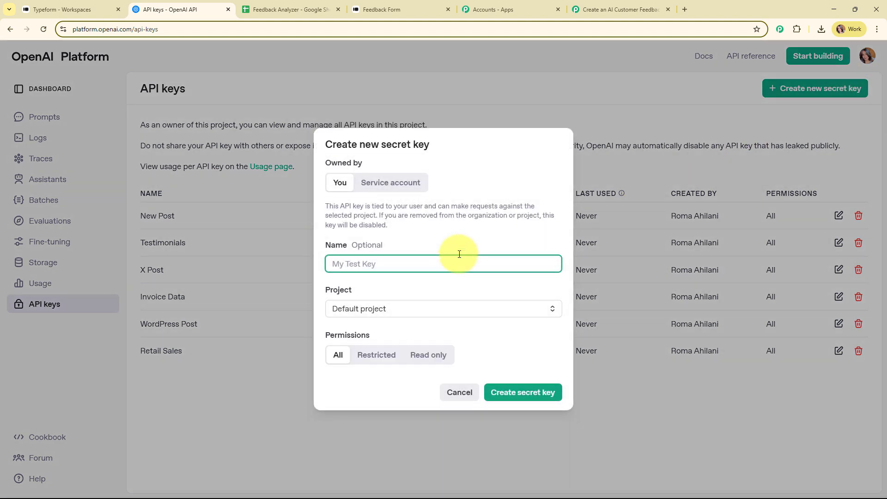
{"action": "type", "text": "Feedback"}
{"action": "left_click", "coordinate": [468, 309]}
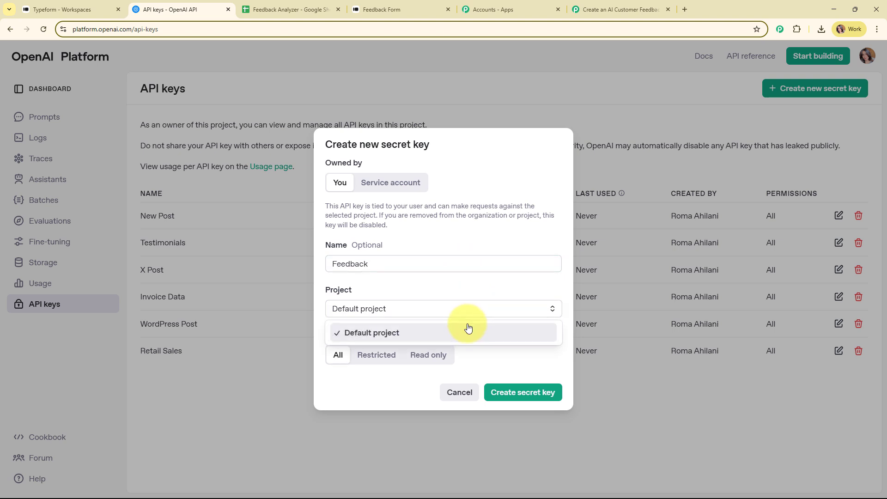
{"action": "left_click", "coordinate": [467, 329]}
{"action": "left_click", "coordinate": [538, 393]}
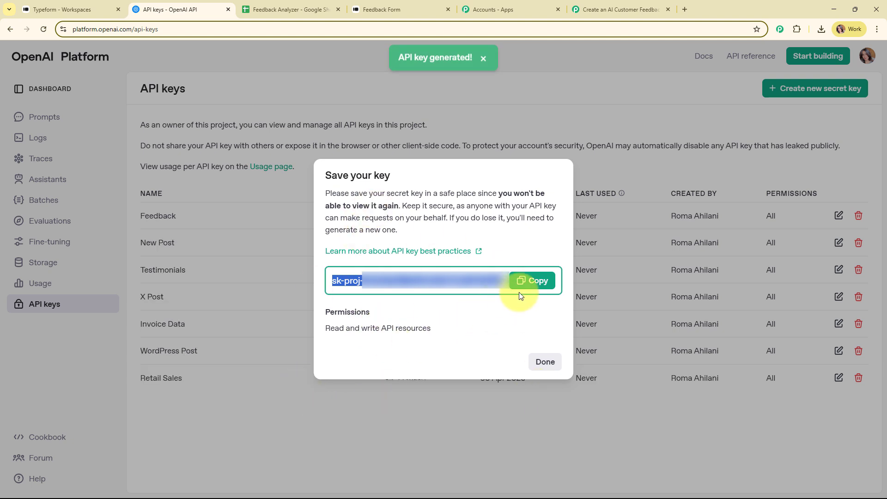
{"action": "left_click", "coordinate": [529, 290]}
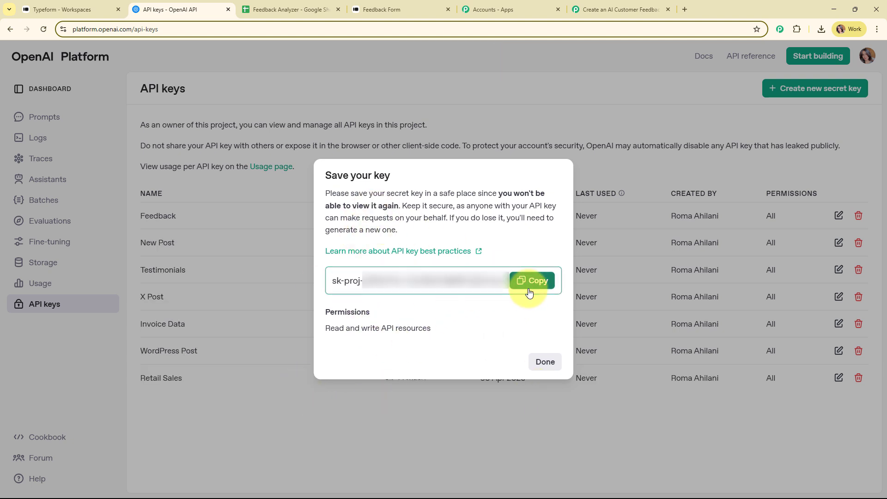
{"action": "left_click", "coordinate": [546, 362]}
Paste the copied API key into the Token field and save the OpenAI connection
{"action": "left_click", "coordinate": [619, 9]}
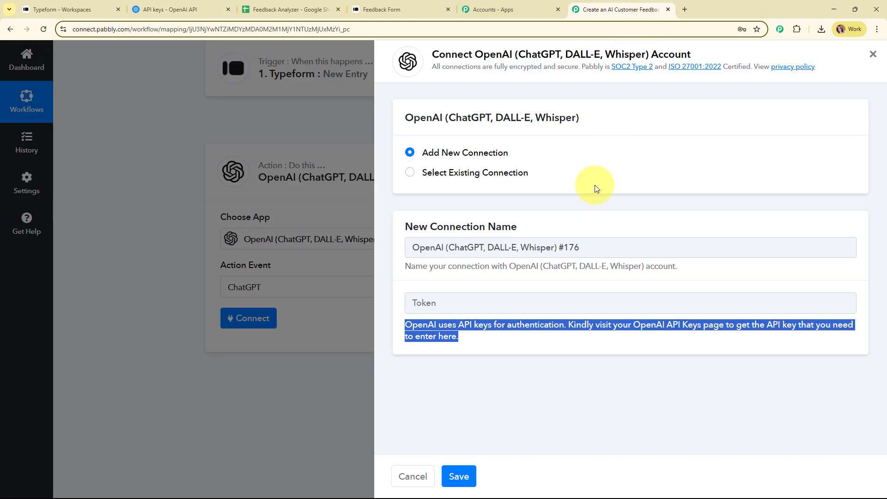
{"action": "right_click", "coordinate": [508, 300]}
{"action": "left_click", "coordinate": [524, 192]}
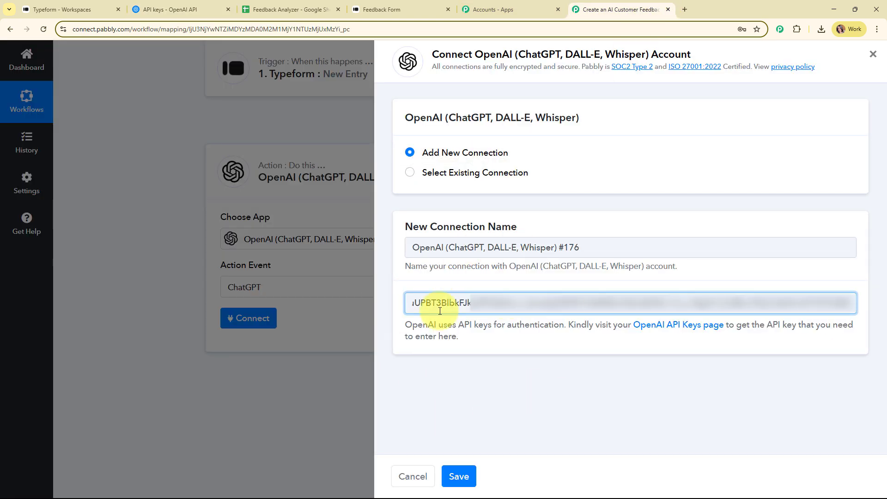
{"action": "left_click", "coordinate": [453, 480]}
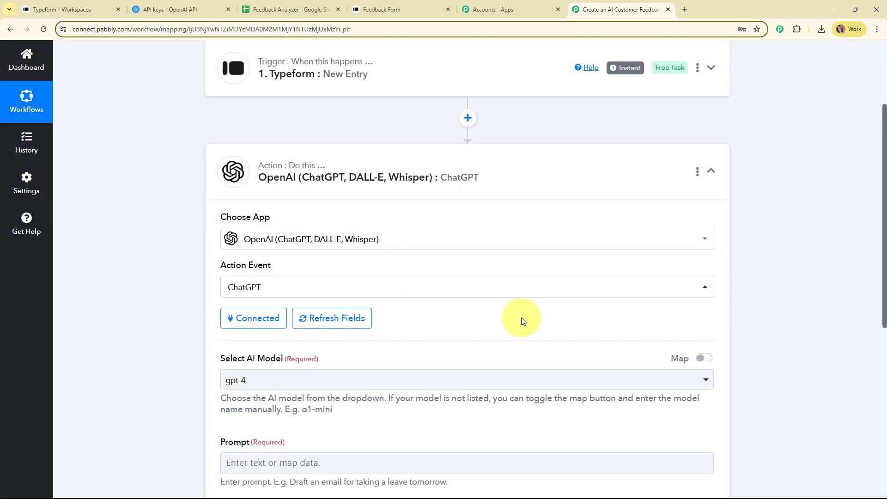
Change the Select AI Model setting from gpt-4 to gpt-4o-mini
{"action": "scroll", "coordinate": [521, 317], "scroll_direction": "down", "scroll_amount": 4}
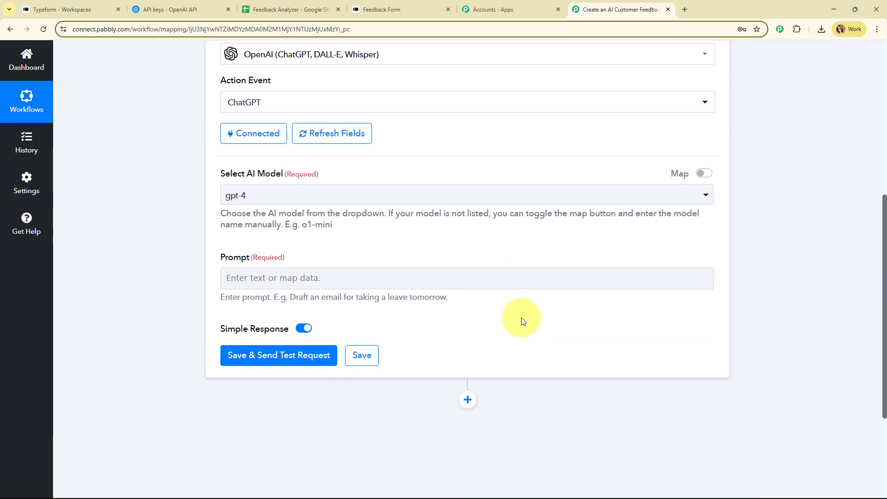
{"action": "left_click_drag", "start_coordinate": [219, 170], "coordinate": [370, 168]}
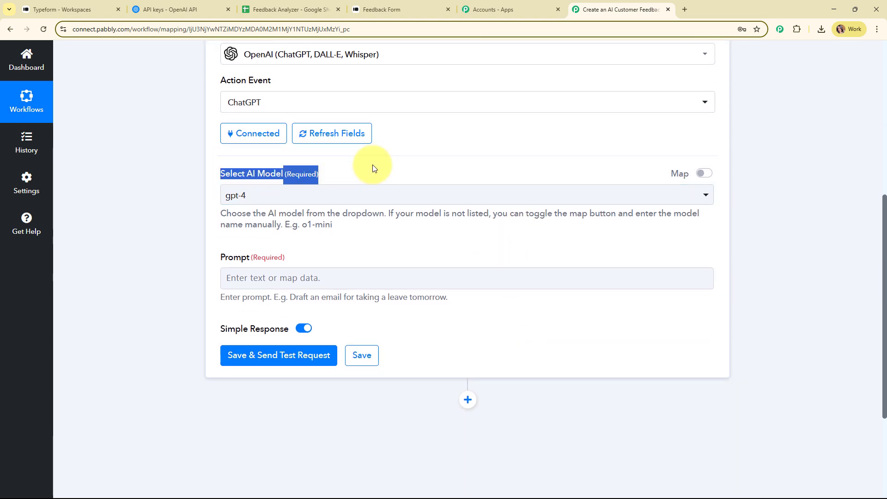
{"action": "left_click", "coordinate": [397, 252]}
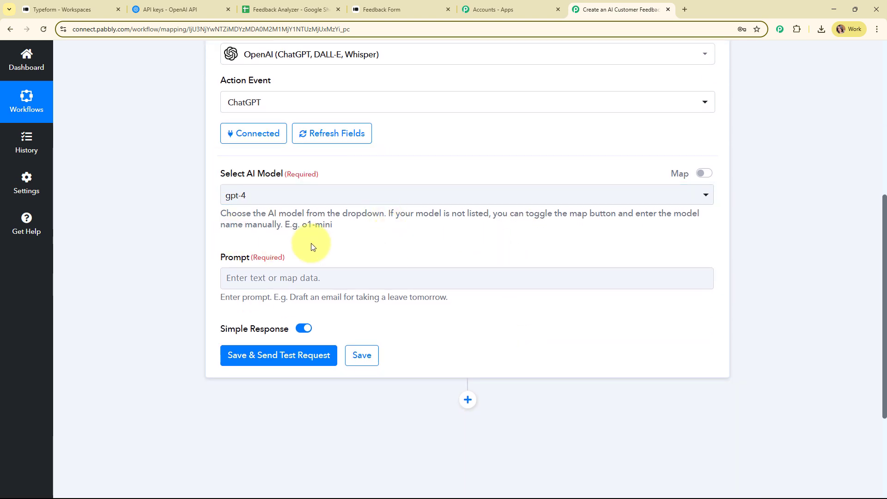
{"action": "left_click", "coordinate": [515, 196]}
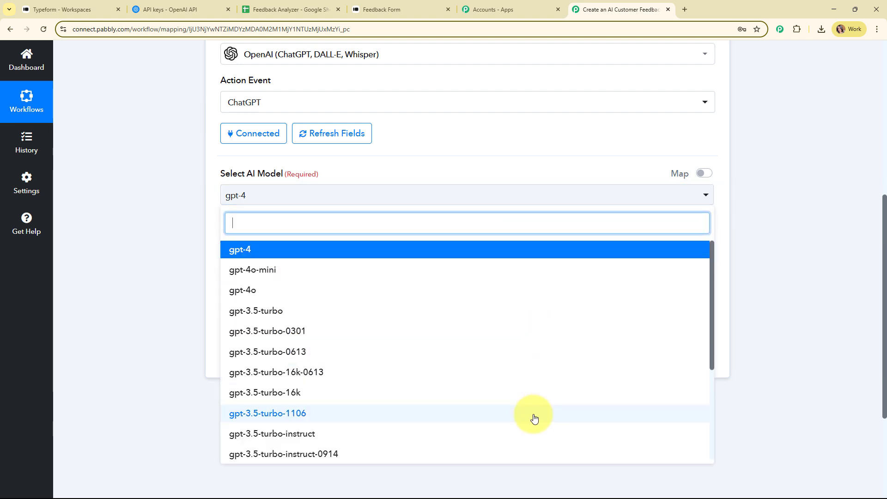
{"action": "left_click", "coordinate": [238, 276]}
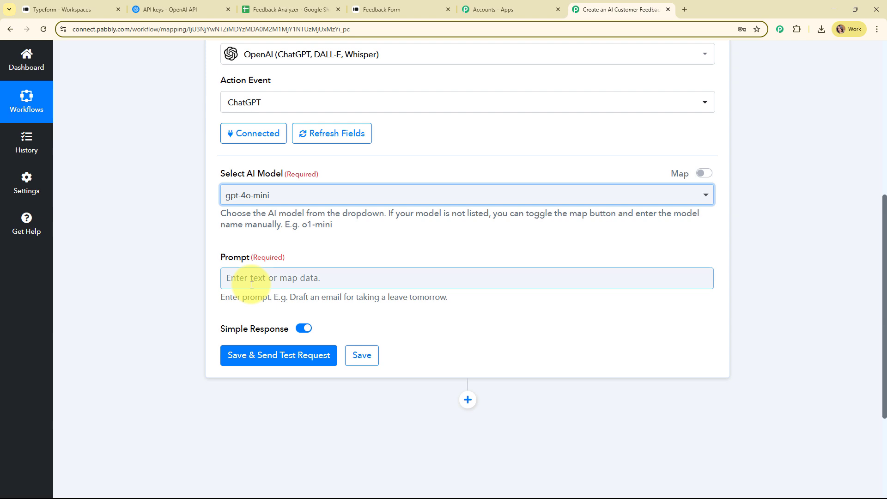
Paste the feedback-analyzer instructions into the ChatGPT Prompt field
{"action": "left_click", "coordinate": [252, 284]}
{"action": "key", "text": "ctrl+v"}
{"action": "scroll", "coordinate": [762, 235], "scroll_direction": "down", "scroll_amount": 3}
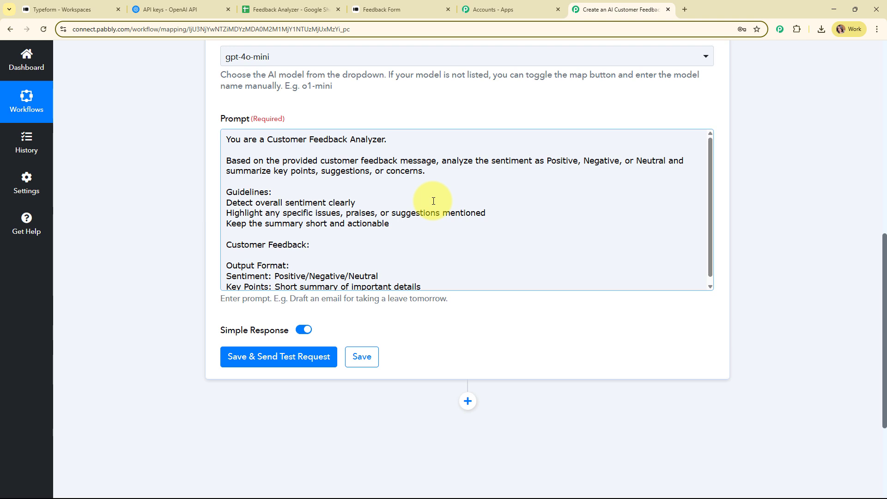
Map Typeform's 'Please Provide Your Feedback Below' answer after 'Customer Feedback:' and send a test request
{"action": "left_click", "coordinate": [383, 242]}
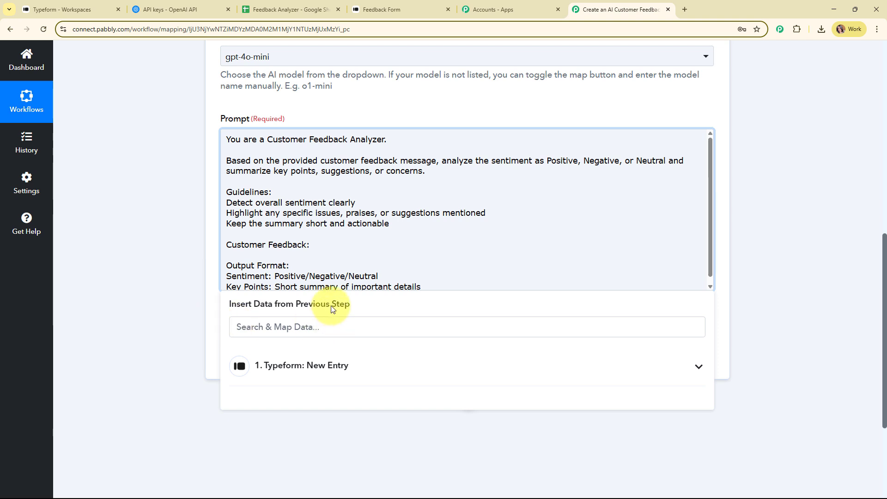
{"action": "left_click", "coordinate": [465, 361]}
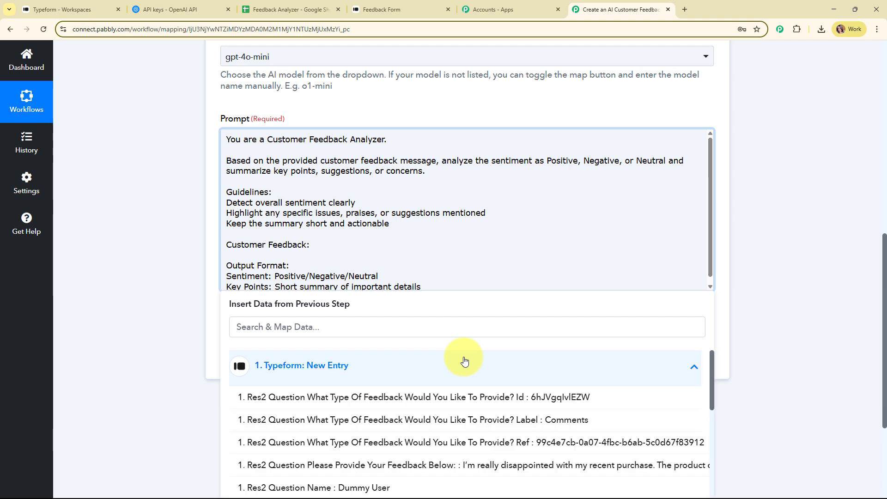
{"action": "scroll", "coordinate": [750, 326], "scroll_direction": "down", "scroll_amount": 3}
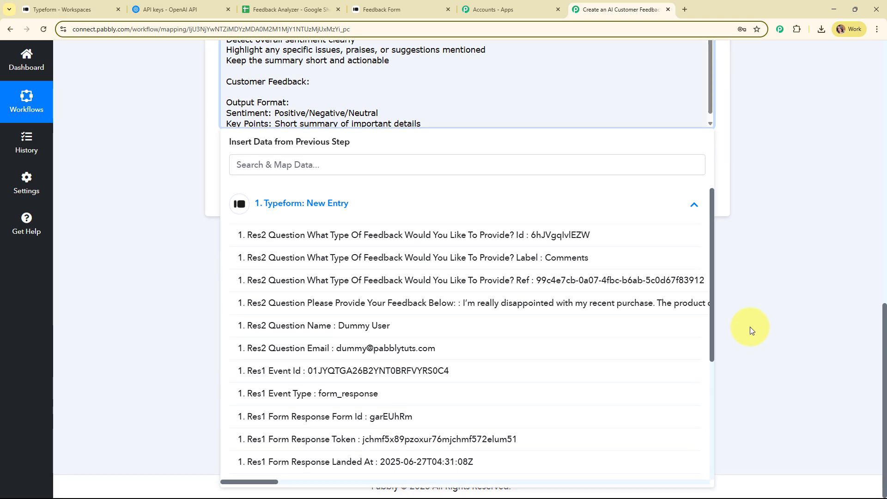
{"action": "left_click", "coordinate": [545, 309]}
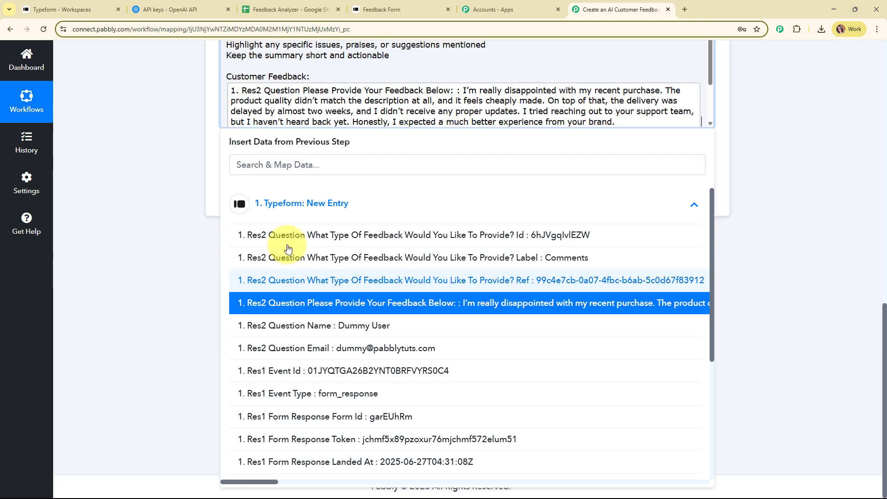
{"action": "left_click", "coordinate": [113, 177]}
{"action": "left_click", "coordinate": [276, 200]}
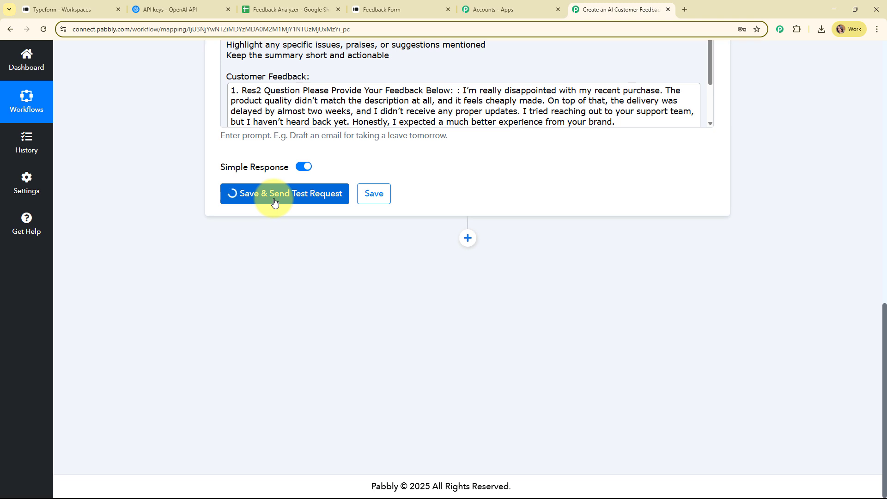
Read the ChatGPT Message Content rating the feedback Negative, then collapse the ChatGPT step
{"action": "scroll", "coordinate": [758, 241], "scroll_direction": "down", "scroll_amount": 1}
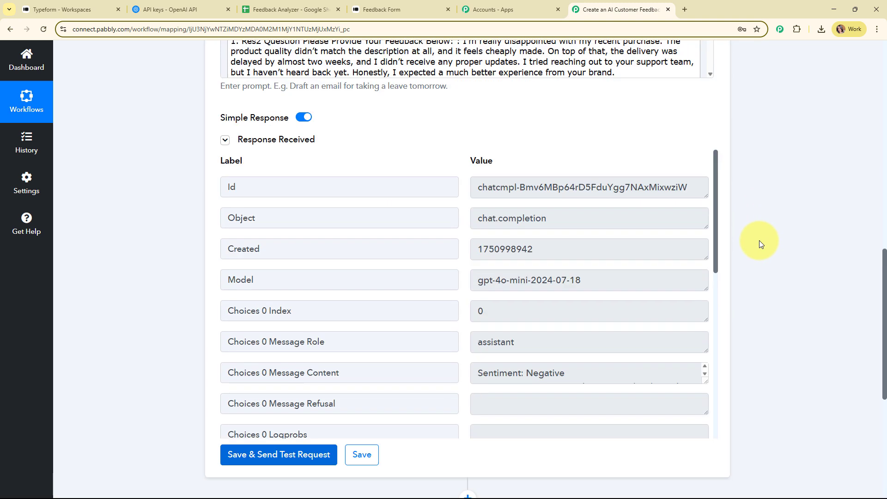
{"action": "scroll", "coordinate": [759, 241], "scroll_direction": "down", "scroll_amount": 2}
{"action": "scroll", "coordinate": [716, 182], "scroll_direction": "down", "scroll_amount": 4}
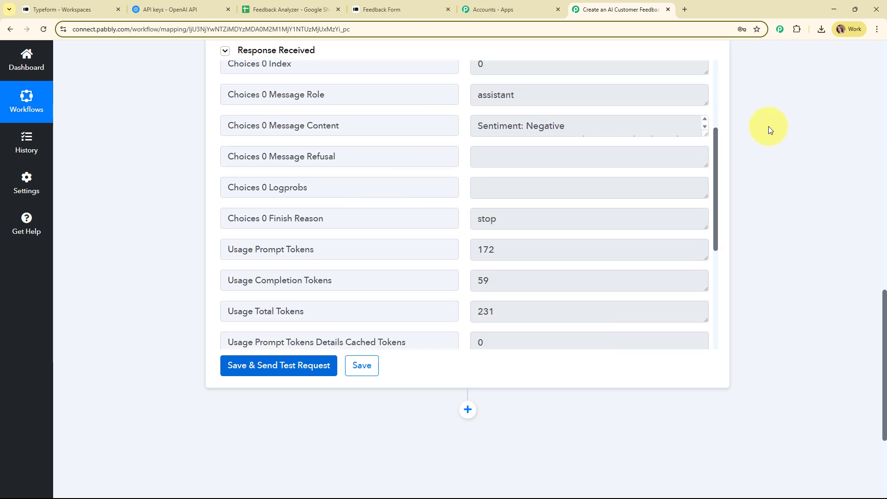
{"action": "left_click_drag", "start_coordinate": [706, 134], "coordinate": [707, 254]}
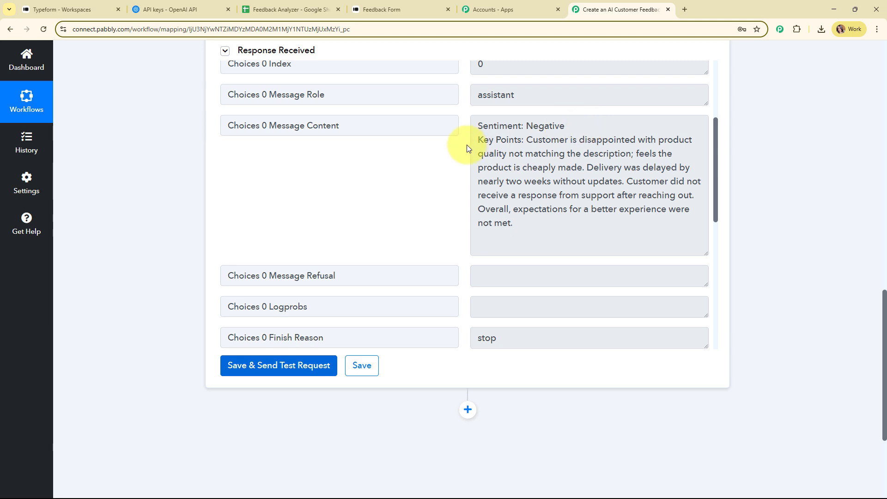
{"action": "left_click_drag", "start_coordinate": [527, 139], "coordinate": [571, 231]}
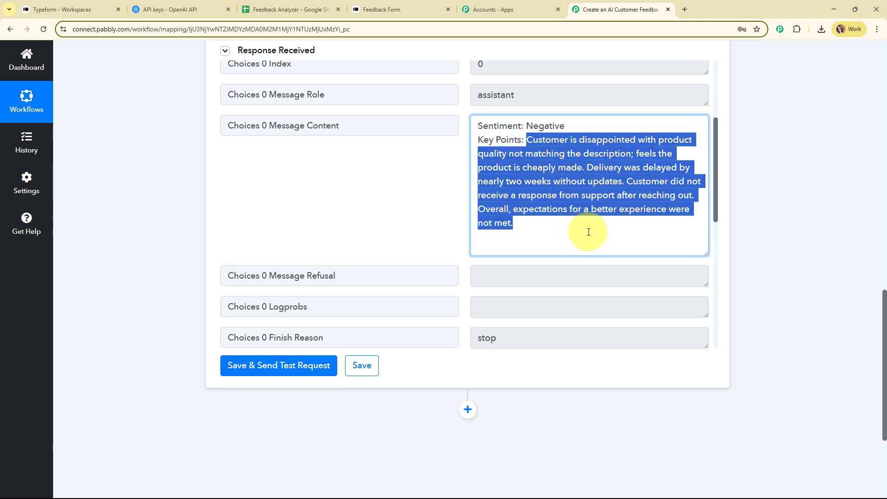
{"action": "scroll", "coordinate": [764, 229], "scroll_direction": "up", "scroll_amount": 7}
{"action": "scroll", "coordinate": [764, 229], "scroll_direction": "up", "scroll_amount": 10}
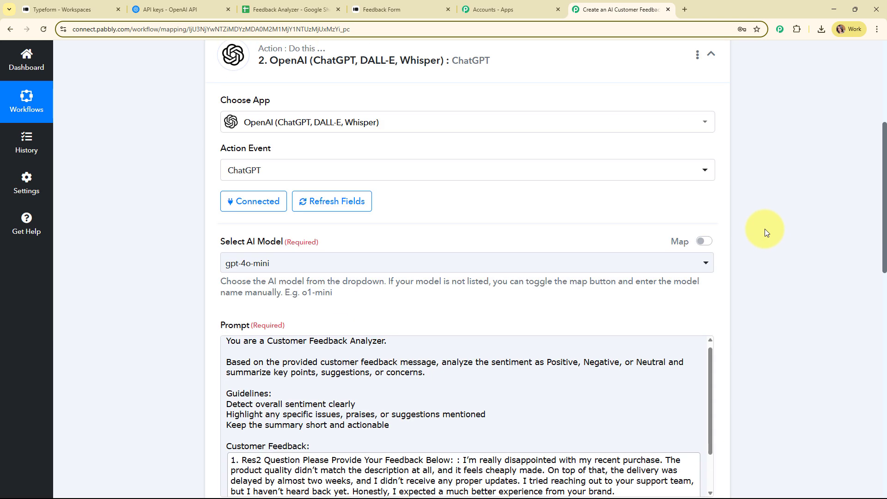
{"action": "left_click", "coordinate": [521, 235]}
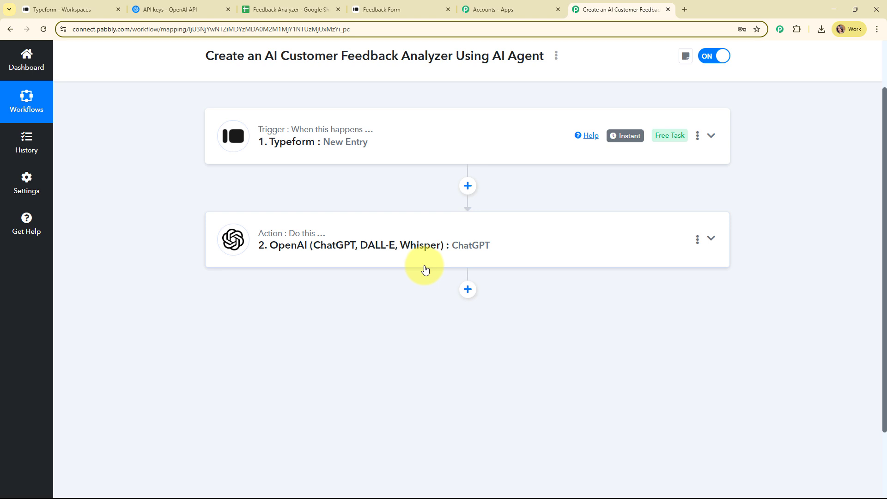
Glance at the Feedback Analyzer sheet, then add a new step below ChatGPT
{"action": "left_click", "coordinate": [289, 8]}
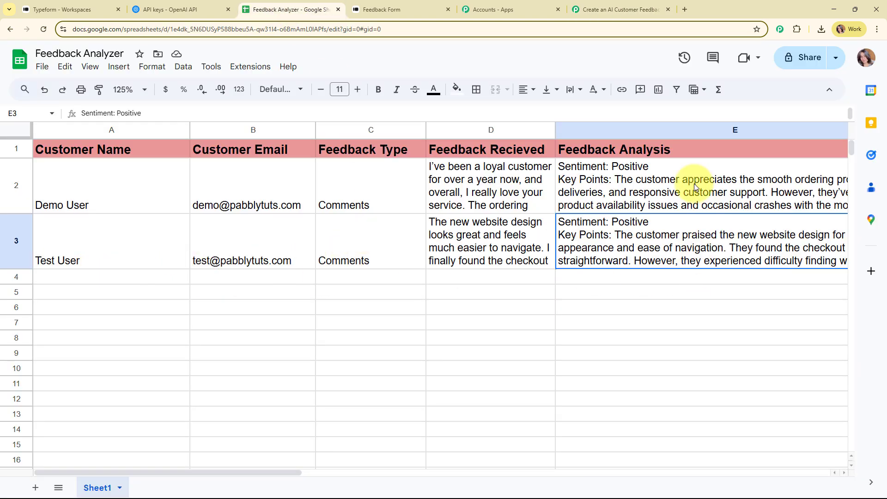
{"action": "left_click", "coordinate": [622, 9]}
{"action": "left_click", "coordinate": [467, 290]}
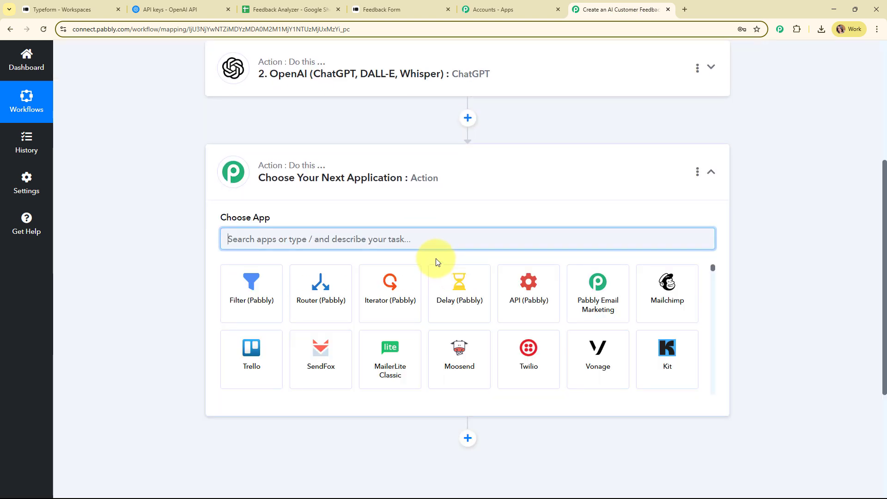
Set the new step to Google Sheets, searched as 'Shee', with the Add New Row event
{"action": "type", "text": "Shee"}
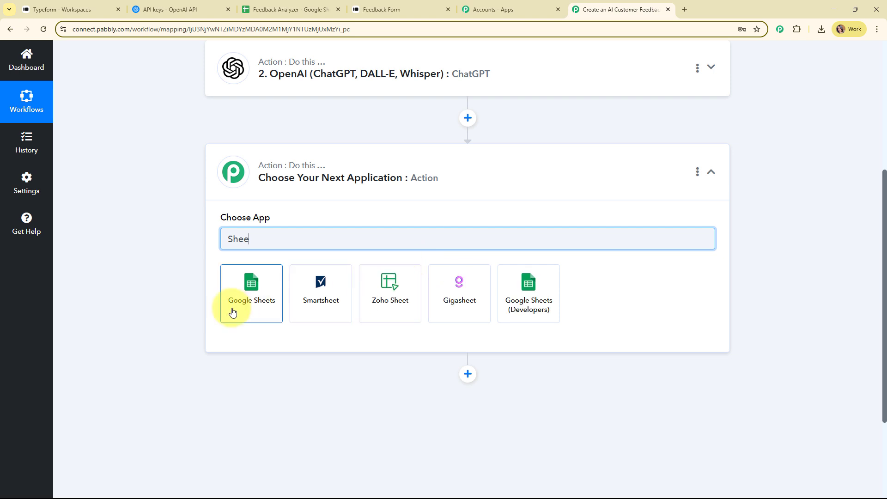
{"action": "left_click", "coordinate": [232, 309]}
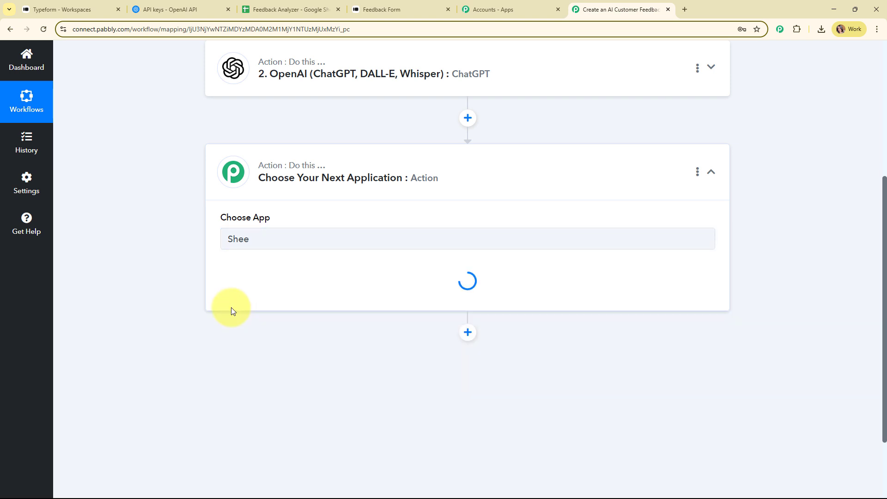
{"action": "left_click", "coordinate": [248, 285]}
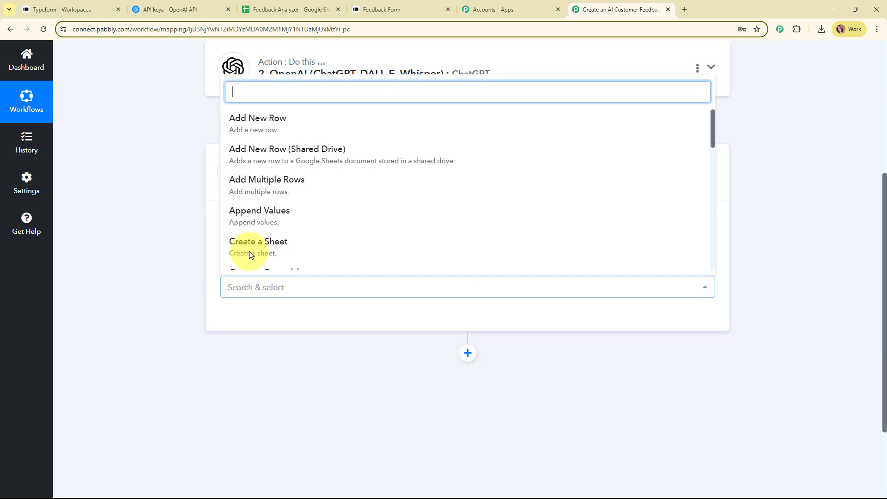
{"action": "left_click", "coordinate": [254, 123]}
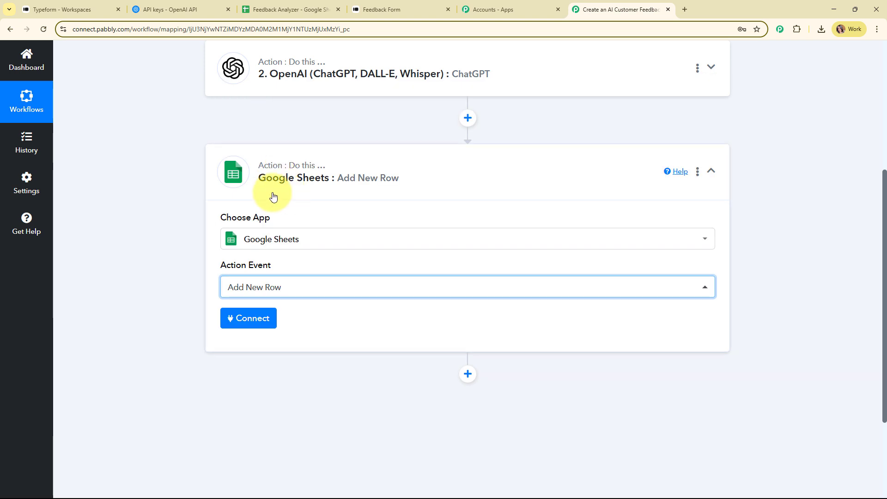
Add a new Google Sheets connection by signing in with Google and allowing access
{"action": "left_click", "coordinate": [265, 331]}
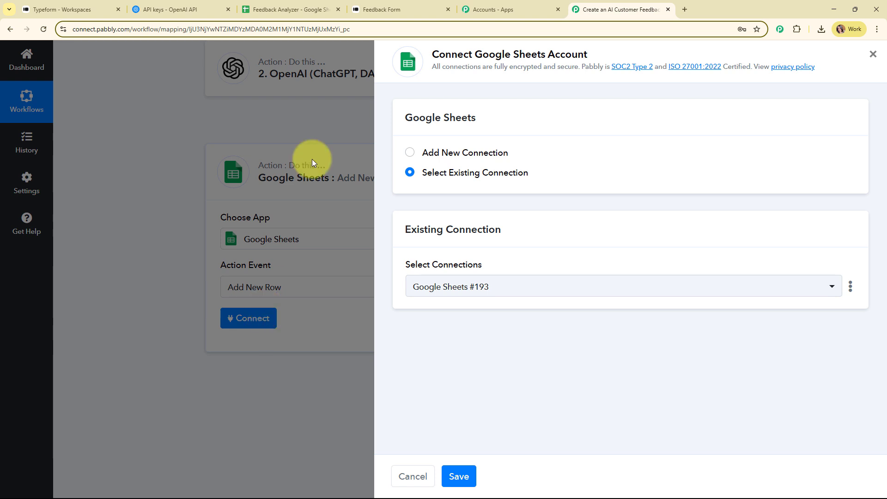
{"action": "left_click", "coordinate": [409, 155]}
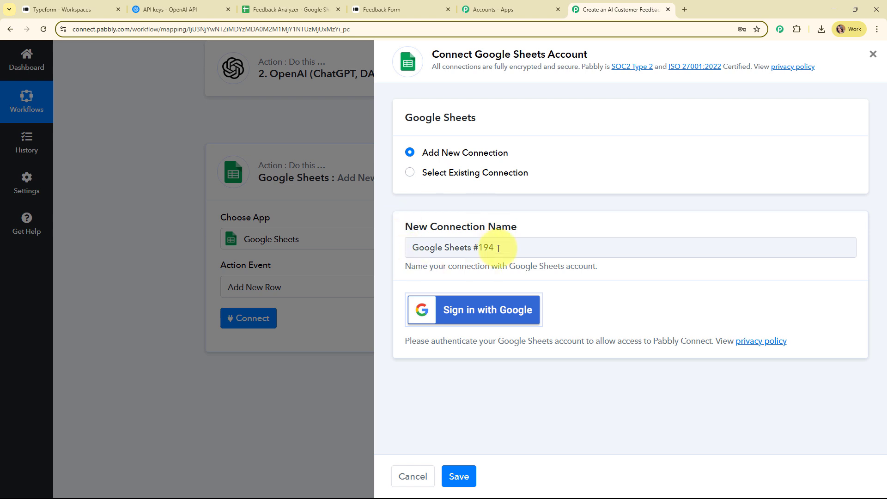
{"action": "left_click", "coordinate": [508, 307]}
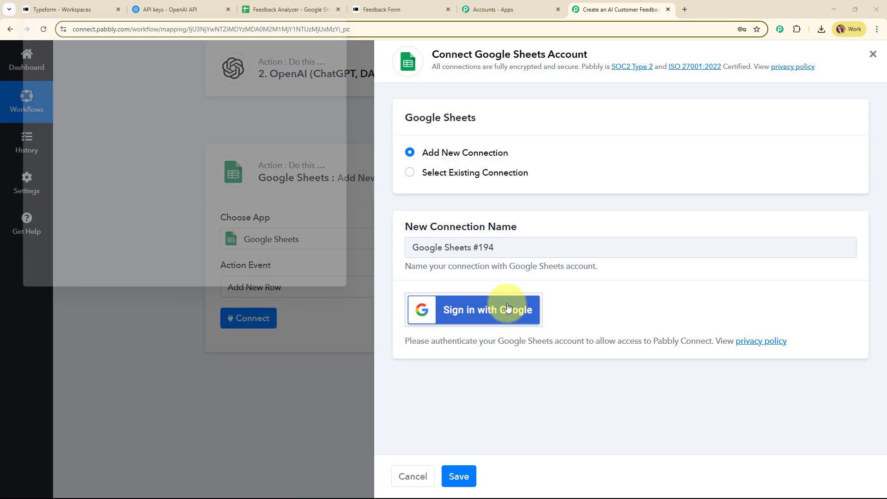
{"action": "left_click", "coordinate": [293, 119]}
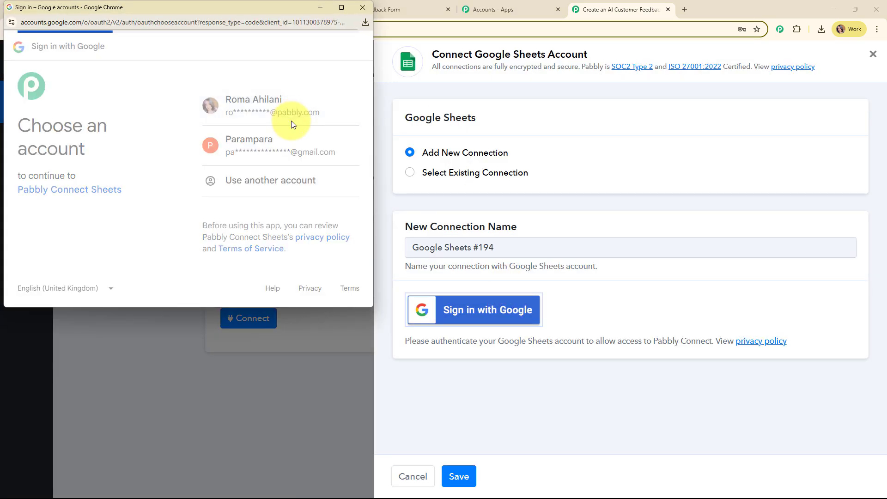
{"action": "scroll", "coordinate": [325, 212], "scroll_direction": "down", "scroll_amount": 5}
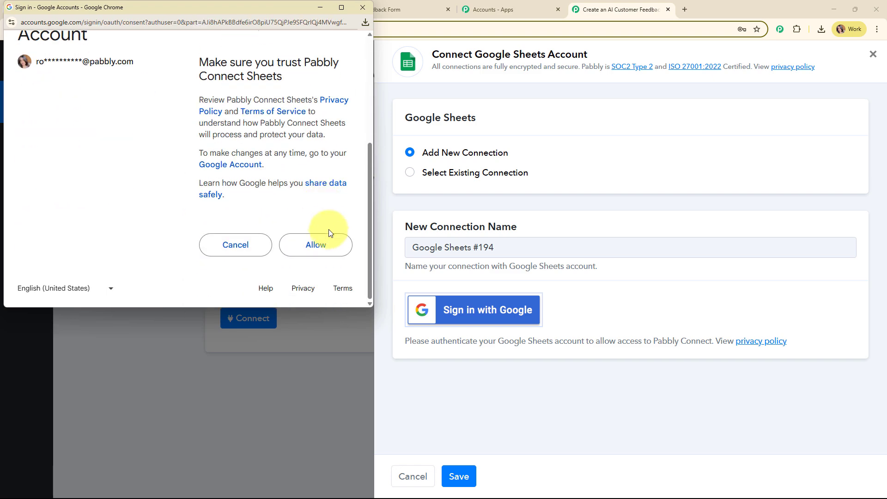
{"action": "left_click", "coordinate": [330, 238]}
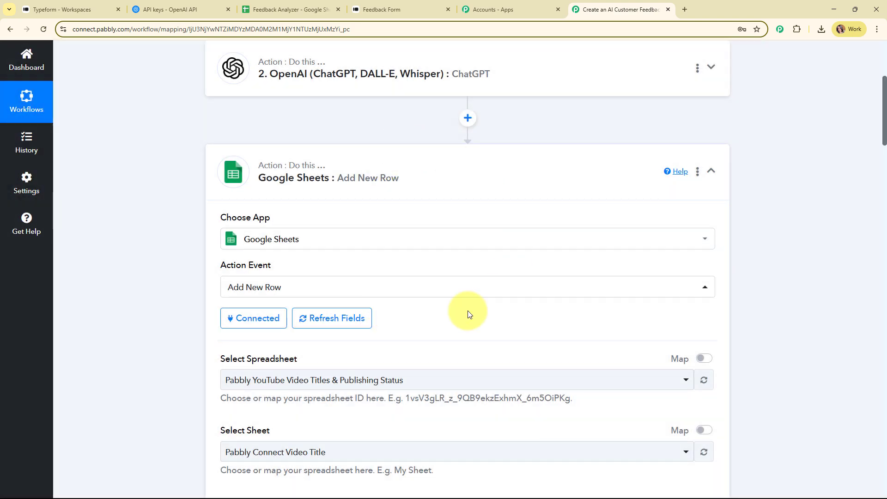
Look over the spreadsheet setting and view the Feedback Analyzer spreadsheet
{"action": "scroll", "coordinate": [435, 235], "scroll_direction": "down", "scroll_amount": 5}
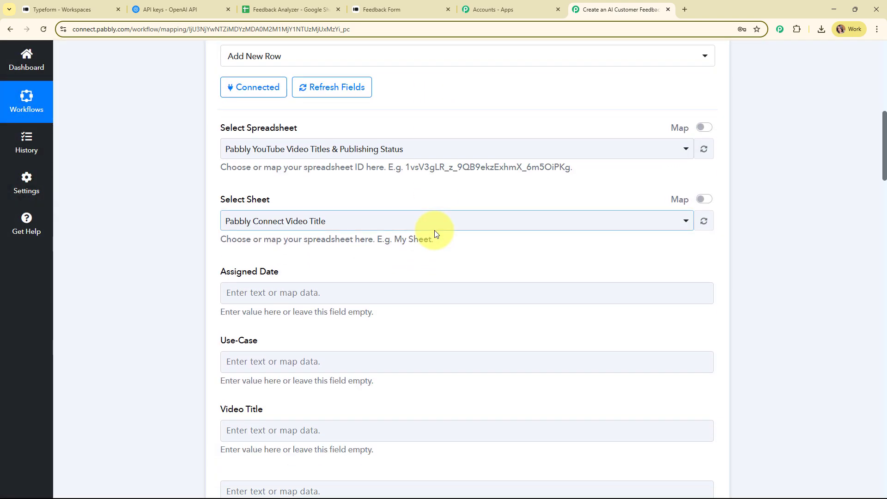
{"action": "left_click_drag", "start_coordinate": [216, 128], "coordinate": [351, 127]}
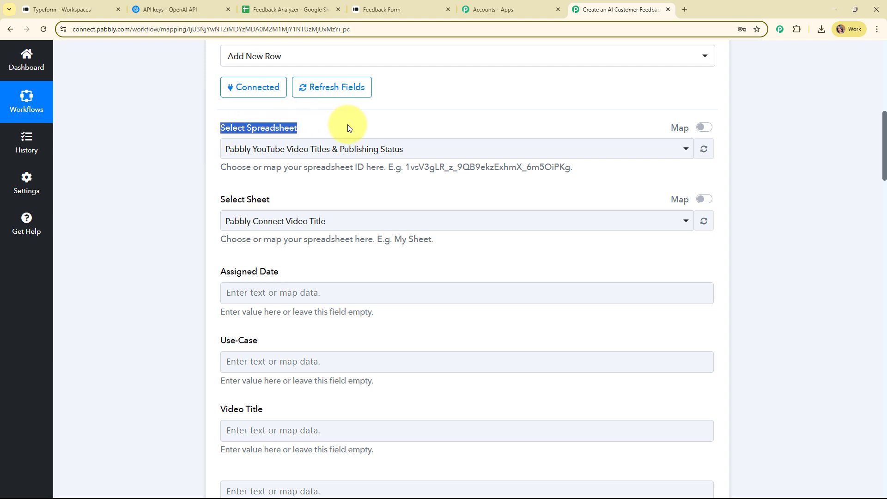
{"action": "left_click", "coordinate": [403, 187]}
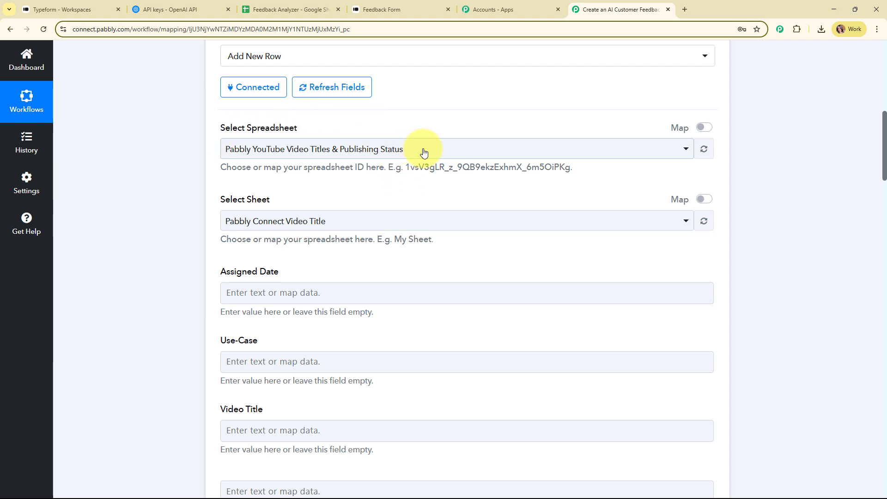
{"action": "left_click", "coordinate": [265, 5]}
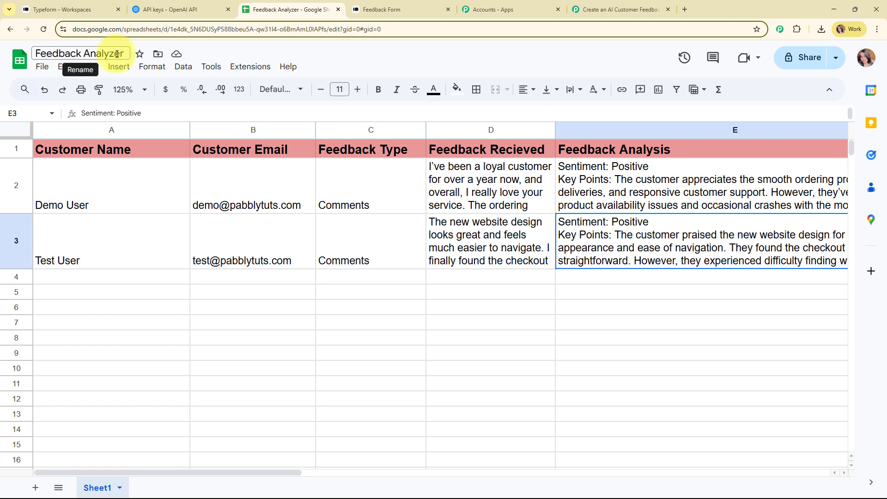
{"action": "left_click", "coordinate": [622, 8]}
Choose the Feedback Analyzer spreadsheet and Sheet1 as the row target
{"action": "left_click", "coordinate": [293, 150]}
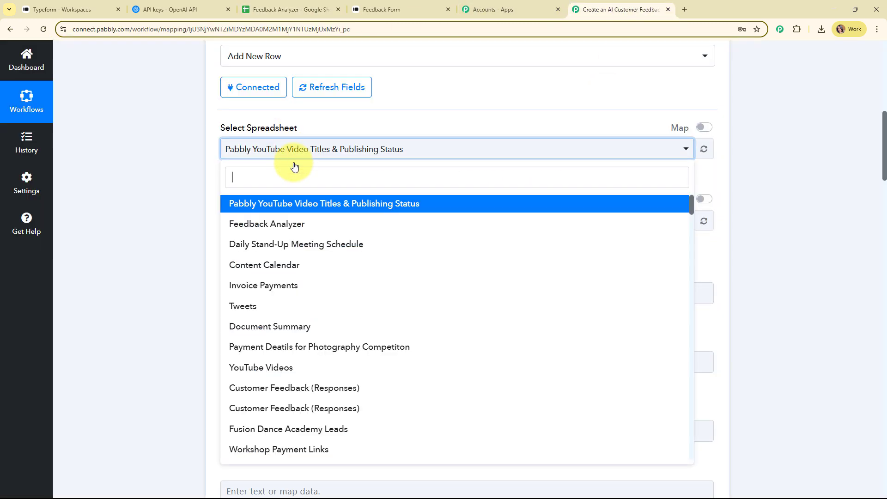
{"action": "left_click", "coordinate": [252, 222]}
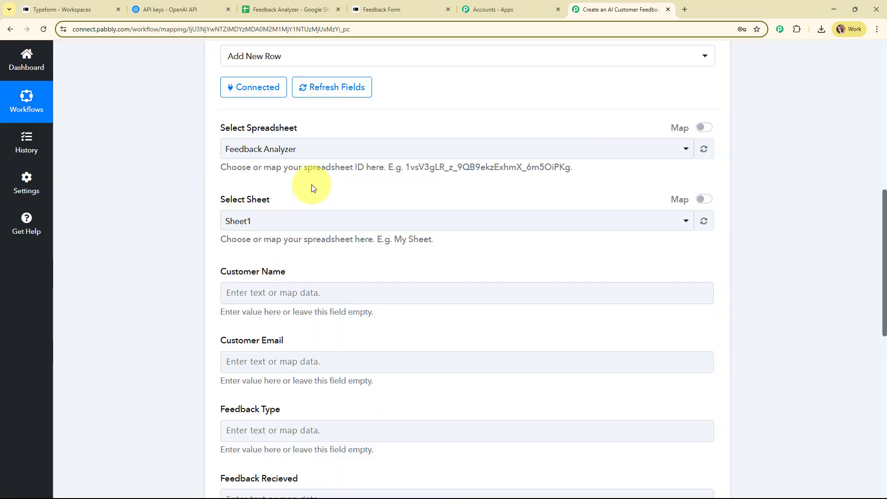
{"action": "scroll", "coordinate": [311, 184], "scroll_direction": "down", "scroll_amount": 1}
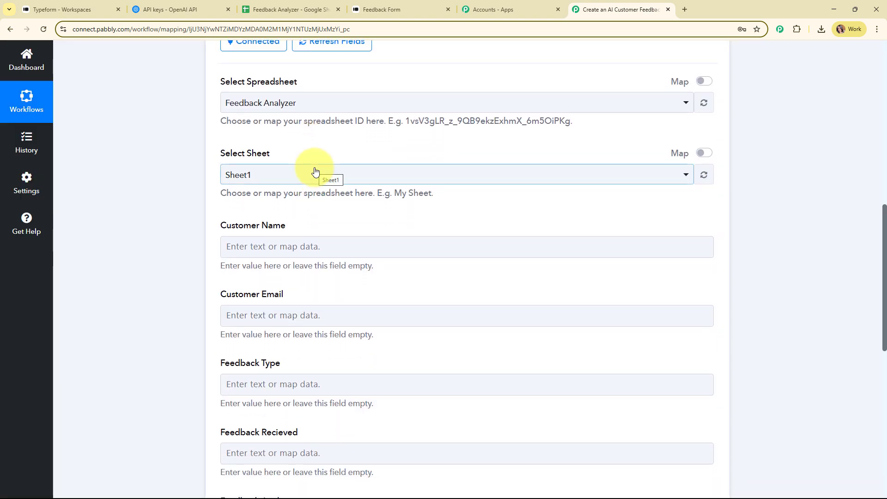
{"action": "left_click", "coordinate": [315, 172]}
{"action": "left_click", "coordinate": [307, 230]}
{"action": "scroll", "coordinate": [461, 202], "scroll_direction": "down", "scroll_amount": 2}
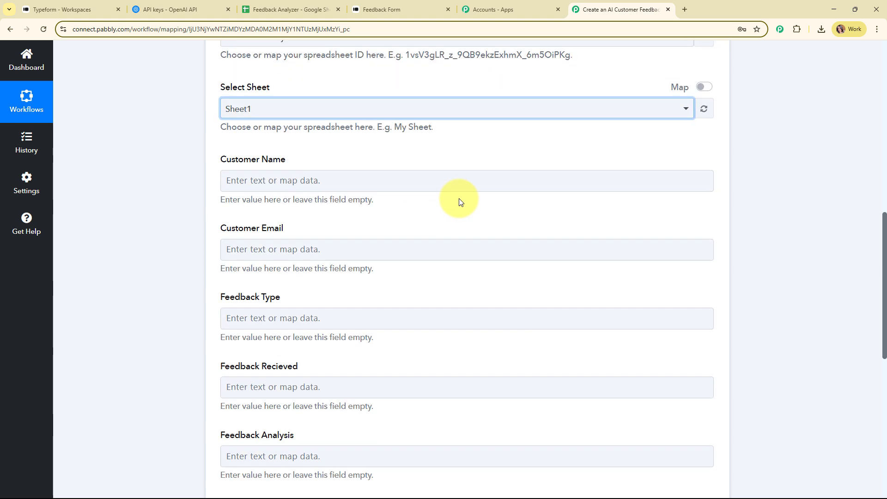
{"action": "scroll", "coordinate": [459, 202], "scroll_direction": "down", "scroll_amount": 2}
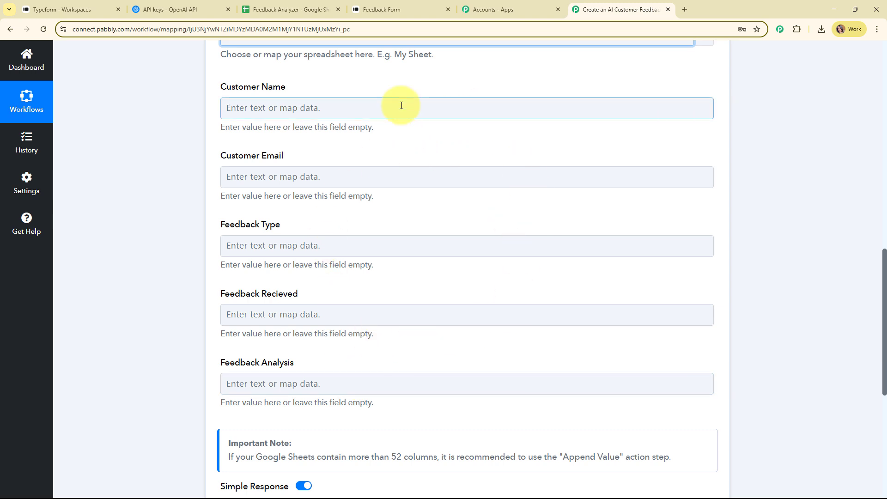
Check the Feedback Analyzer sheet again and scroll through the five column fields
{"action": "left_click", "coordinate": [272, 9]}
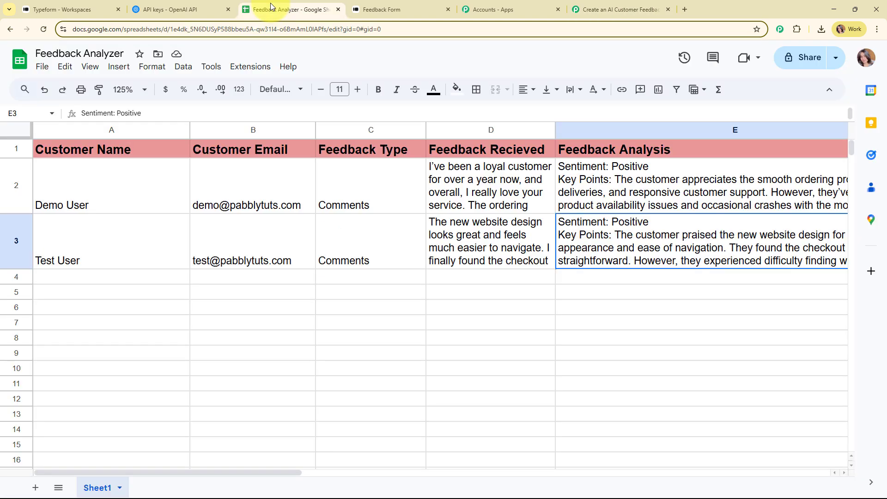
{"action": "left_click", "coordinate": [651, 3]}
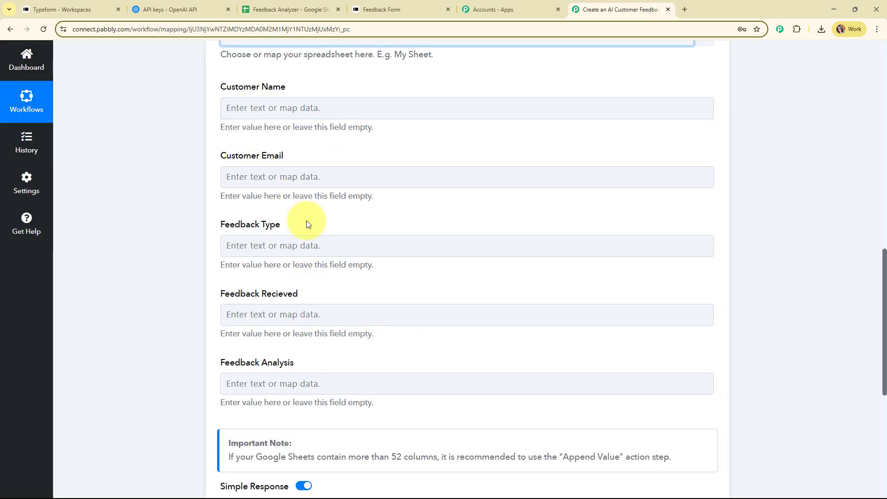
{"action": "scroll", "coordinate": [306, 222], "scroll_direction": "down", "scroll_amount": 1}
{"action": "scroll", "coordinate": [308, 223], "scroll_direction": "up", "scroll_amount": 1}
{"action": "scroll", "coordinate": [296, 212], "scroll_direction": "up", "scroll_amount": 2}
Map the Typeform respondent's name and email into the Customer Name and Customer Email columns
{"action": "left_click", "coordinate": [288, 199]}
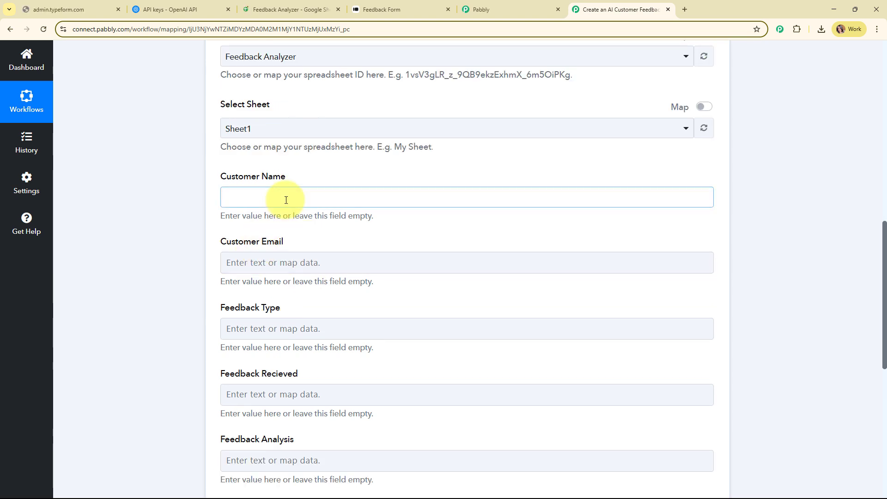
{"action": "scroll", "coordinate": [772, 212], "scroll_direction": "down", "scroll_amount": 3}
{"action": "left_click", "coordinate": [328, 147]}
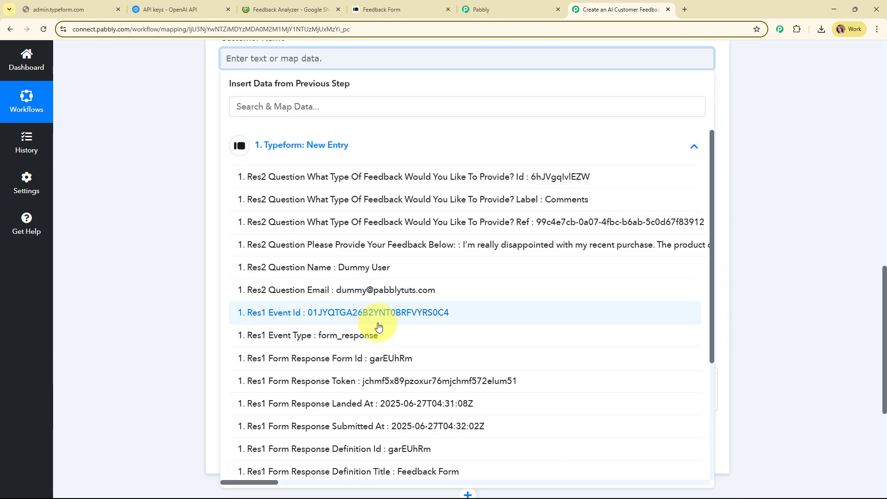
{"action": "left_click", "coordinate": [372, 270]}
{"action": "left_click", "coordinate": [115, 250]}
{"action": "left_click", "coordinate": [307, 134]}
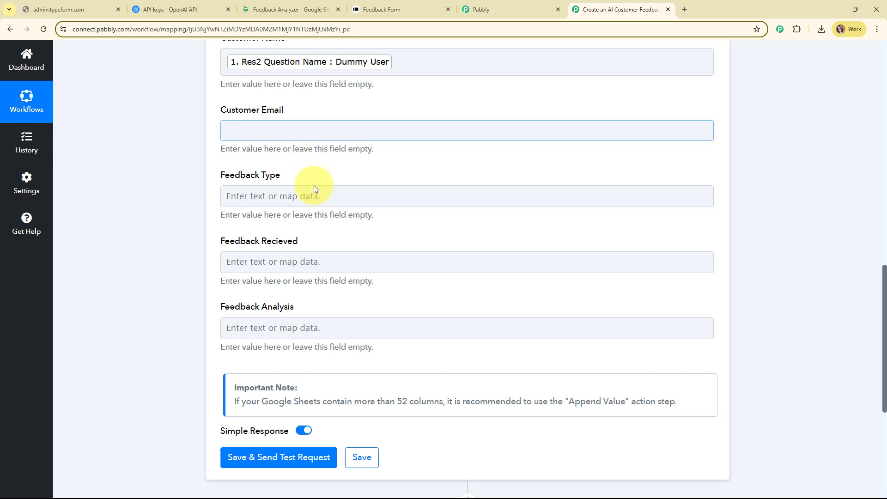
{"action": "left_click", "coordinate": [309, 217]}
{"action": "left_click", "coordinate": [357, 365]}
{"action": "left_click", "coordinate": [364, 189]}
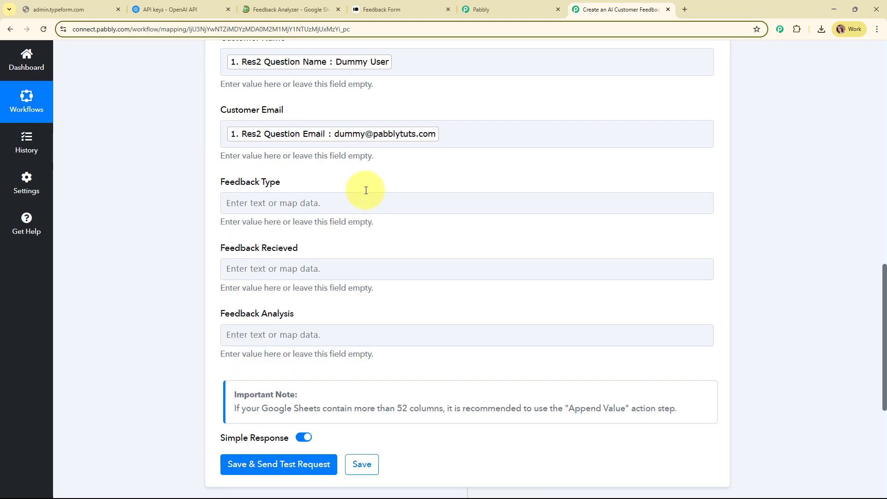
Map the Typeform feedback type label and feedback text into Feedback Type and Feedback Recieved
{"action": "scroll", "coordinate": [364, 188], "scroll_direction": "down", "scroll_amount": 1}
{"action": "left_click", "coordinate": [326, 156]}
{"action": "left_click", "coordinate": [343, 243]}
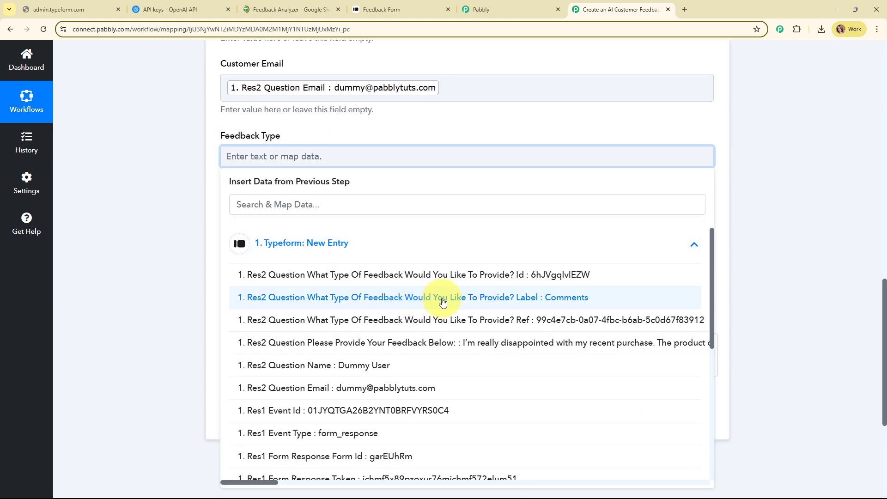
{"action": "left_click", "coordinate": [422, 298]}
{"action": "left_click", "coordinate": [192, 233]}
{"action": "left_click", "coordinate": [435, 234]}
{"action": "scroll", "coordinate": [332, 207], "scroll_direction": "down", "scroll_amount": 2}
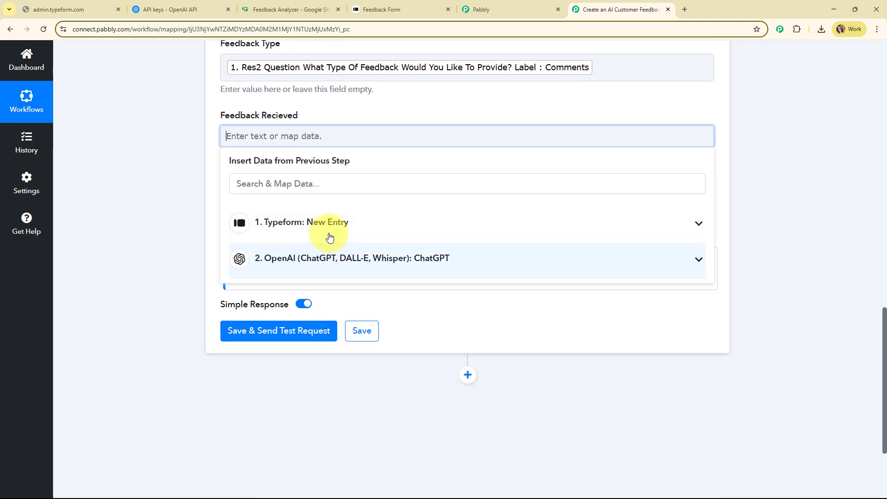
{"action": "left_click", "coordinate": [326, 226]}
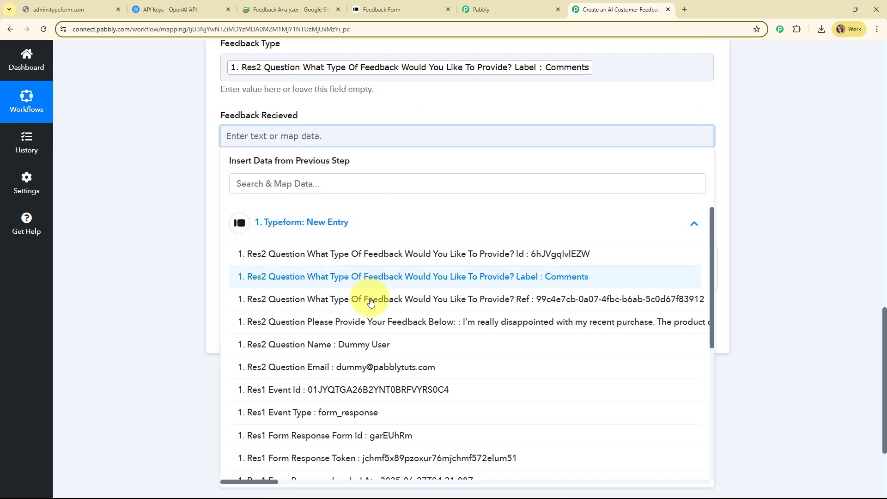
{"action": "left_click", "coordinate": [383, 332]}
{"action": "left_click", "coordinate": [173, 251]}
Map the ChatGPT Message Content output into the Feedback Analysis column
{"action": "scroll", "coordinate": [311, 194], "scroll_direction": "down", "scroll_amount": 2}
{"action": "left_click", "coordinate": [234, 147]}
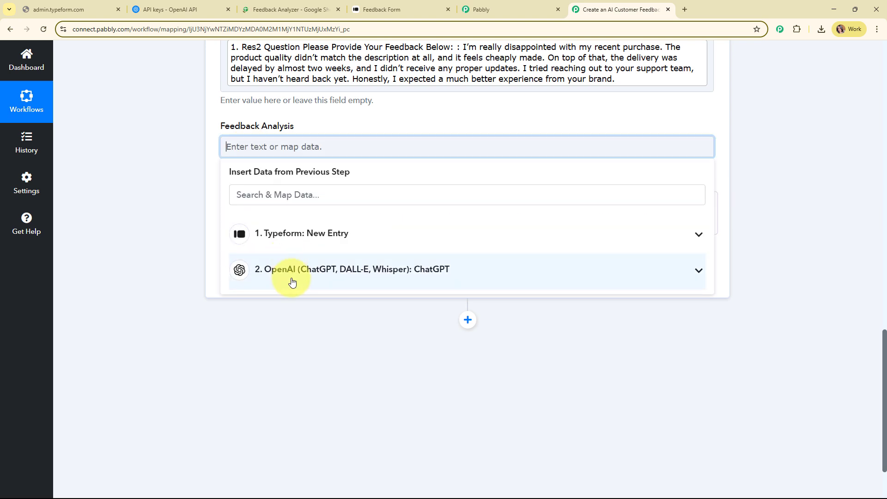
{"action": "left_click", "coordinate": [292, 278]}
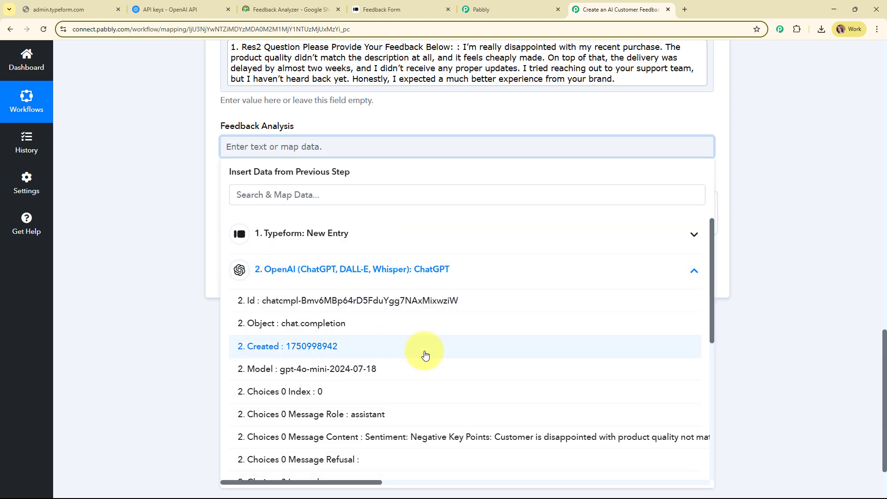
{"action": "scroll", "coordinate": [443, 324], "scroll_direction": "down", "scroll_amount": 3}
{"action": "left_click", "coordinate": [467, 301]}
{"action": "left_click", "coordinate": [122, 223]}
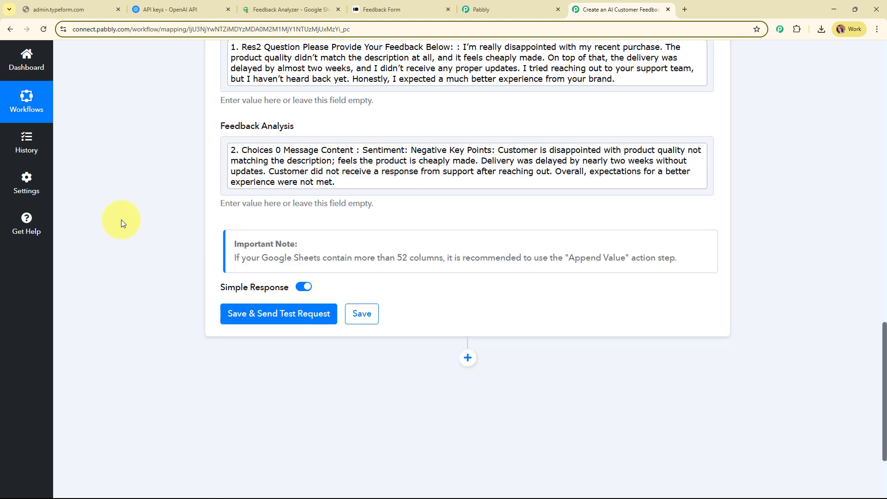
Save the Add New Row step and send a test row to Sheet1!A4:E4, then collapse the step
{"action": "scroll", "coordinate": [760, 195], "scroll_direction": "up", "scroll_amount": 4}
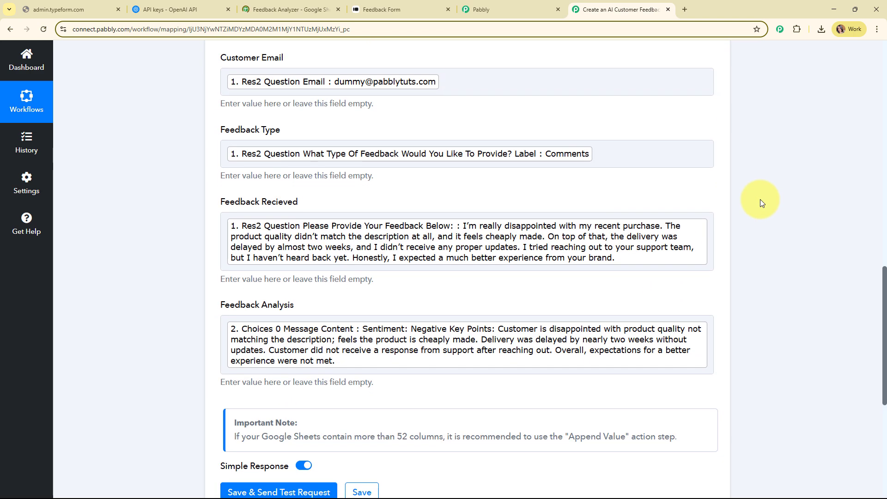
{"action": "scroll", "coordinate": [761, 199], "scroll_direction": "down", "scroll_amount": 4}
{"action": "scroll", "coordinate": [762, 207], "scroll_direction": "down", "scroll_amount": 3}
{"action": "left_click", "coordinate": [254, 202]}
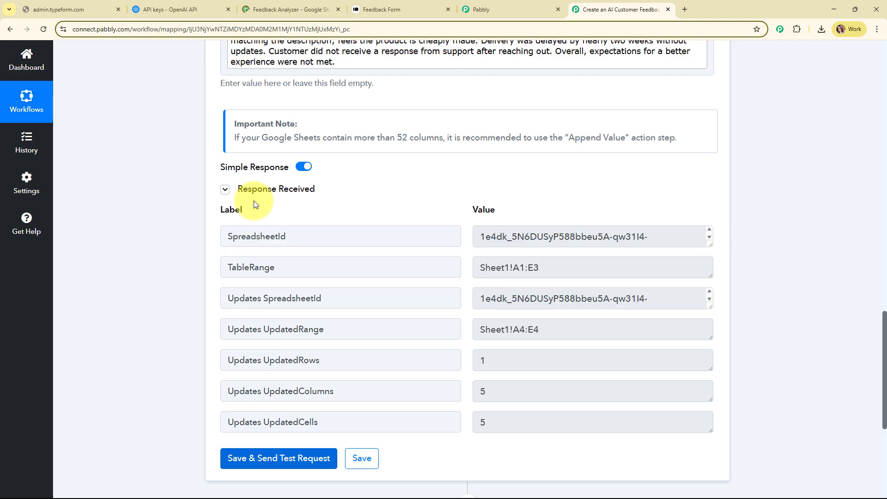
{"action": "scroll", "coordinate": [800, 210], "scroll_direction": "down", "scroll_amount": 3}
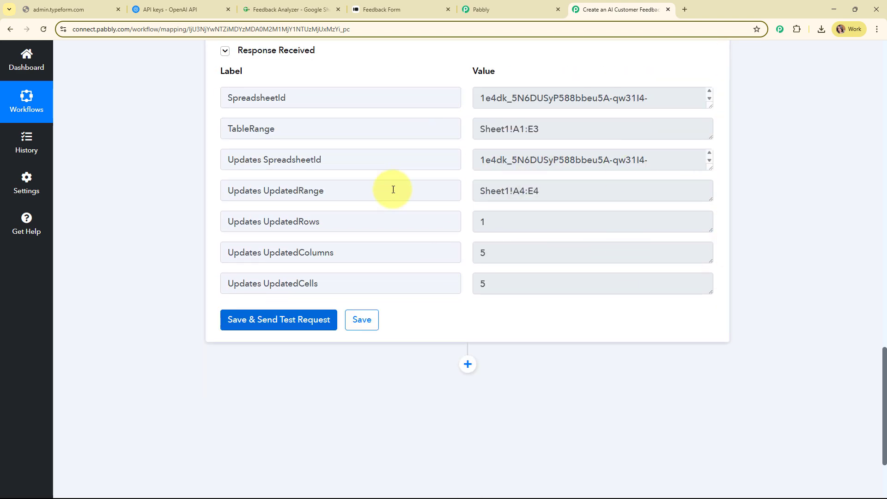
{"action": "scroll", "coordinate": [745, 247], "scroll_direction": "up", "scroll_amount": 18}
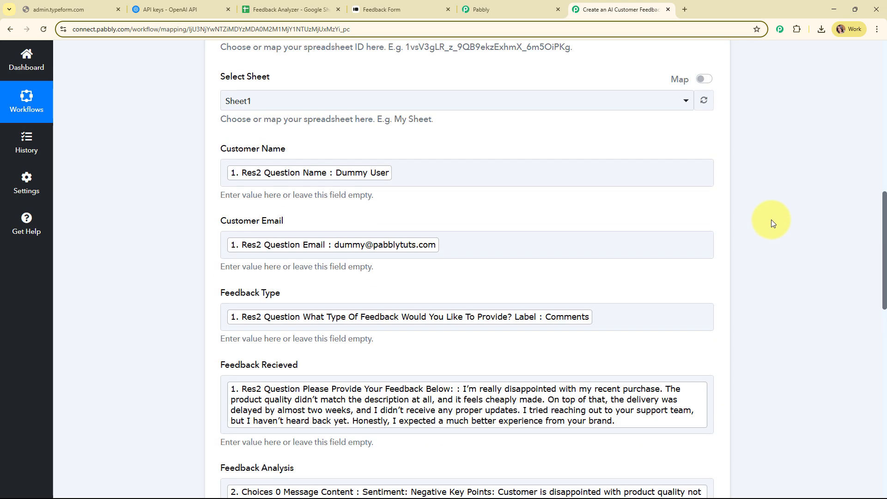
{"action": "scroll", "coordinate": [772, 223], "scroll_direction": "up", "scroll_amount": 2}
{"action": "left_click", "coordinate": [400, 148]}
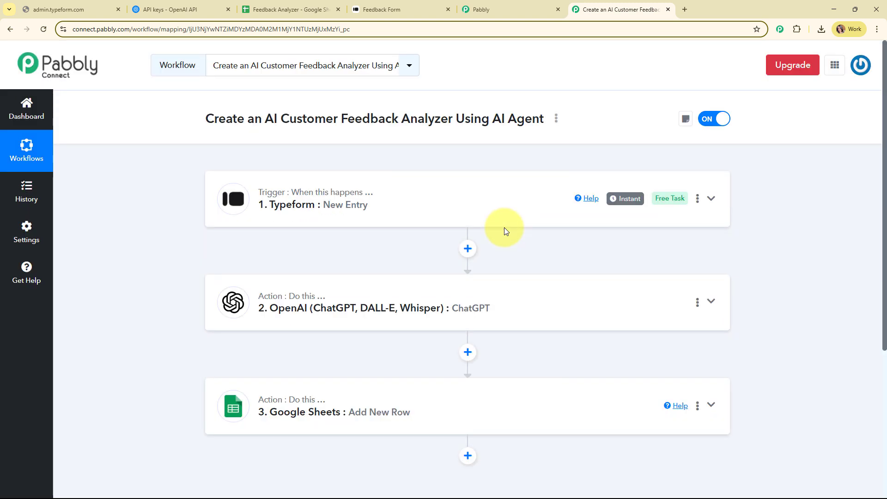
{"action": "left_click", "coordinate": [263, 5]}
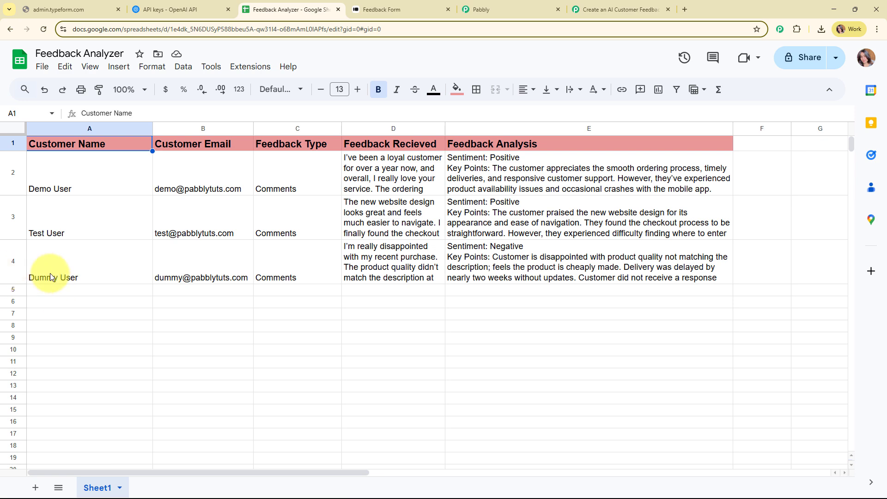
{"action": "left_click", "coordinate": [129, 89]}
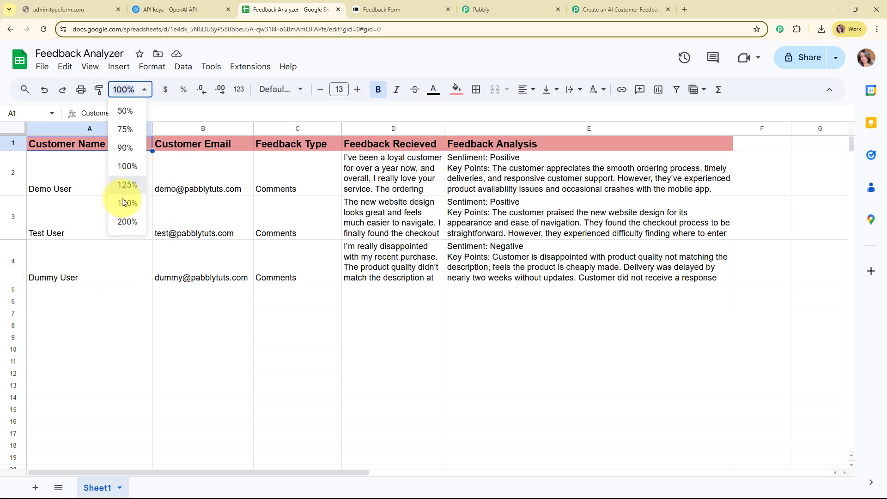
{"action": "left_click", "coordinate": [124, 203]}
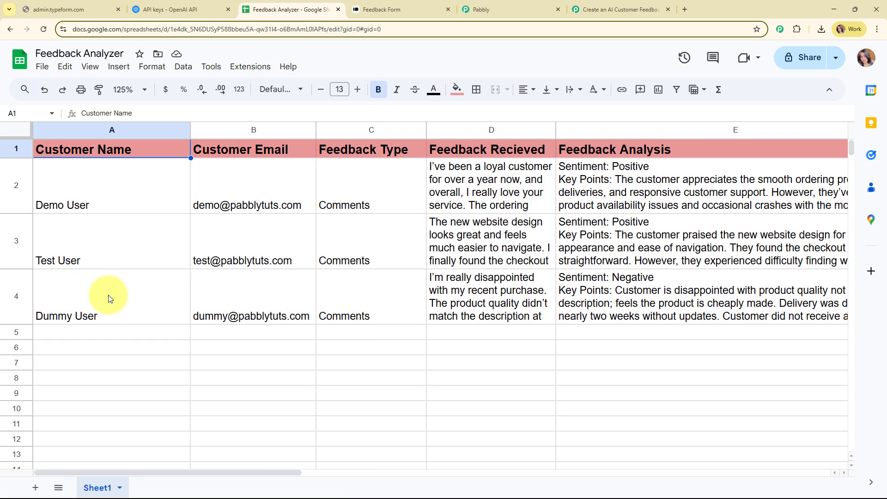
{"action": "left_click", "coordinate": [174, 283]}
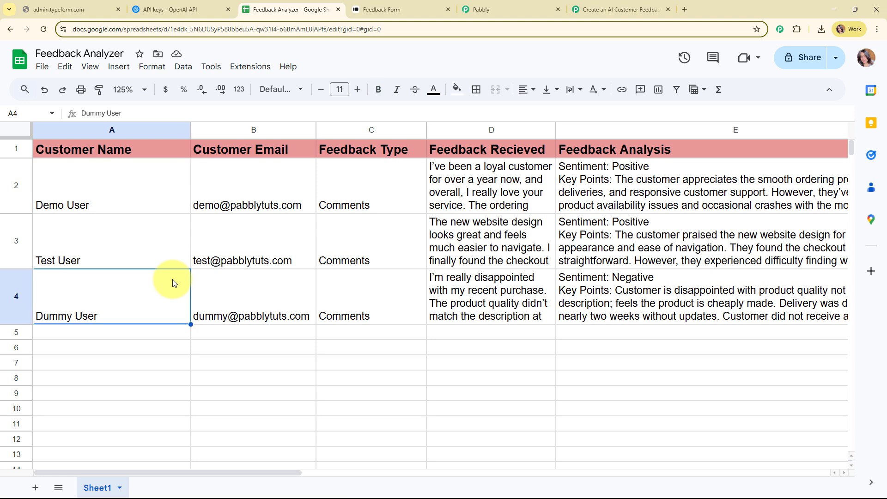
{"action": "left_click", "coordinate": [273, 290]}
{"action": "left_click", "coordinate": [382, 287]}
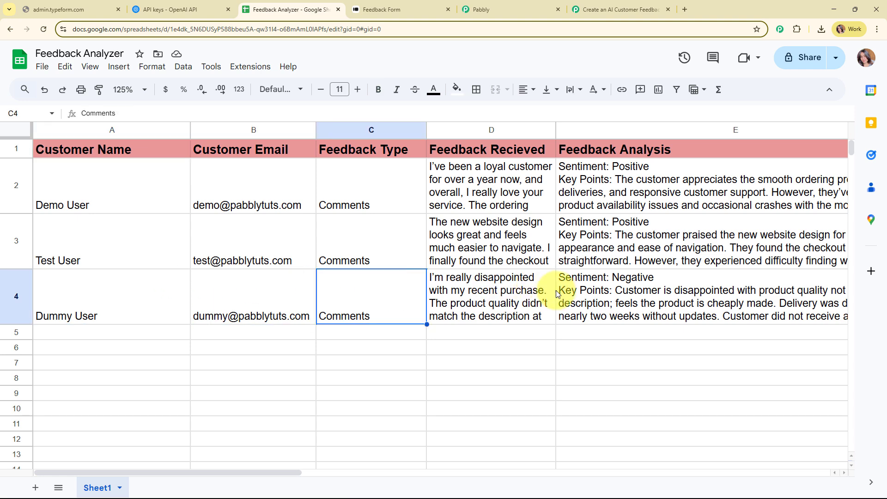
{"action": "left_click", "coordinate": [525, 292]}
{"action": "left_click", "coordinate": [723, 293]}
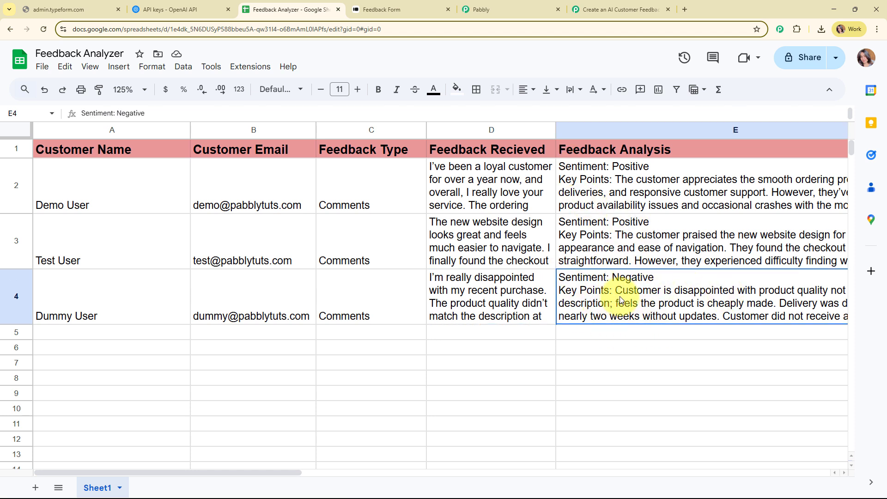
{"action": "left_click", "coordinate": [642, 4]}
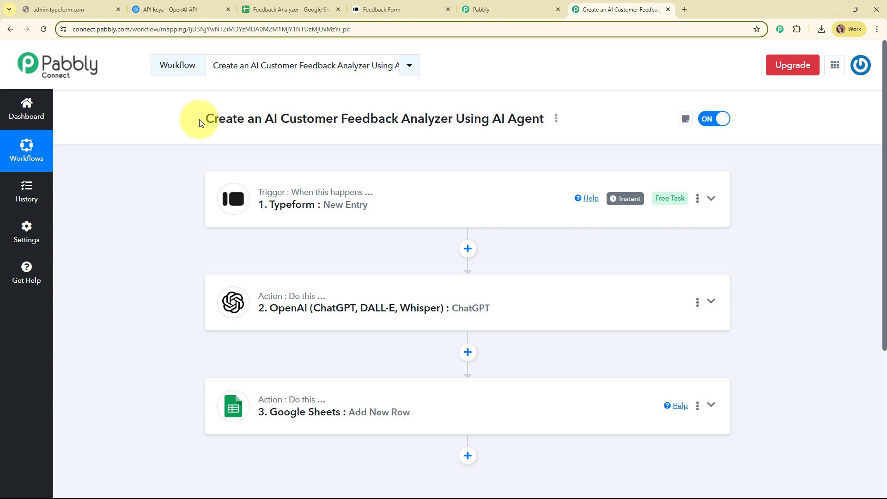
{"action": "left_click_drag", "start_coordinate": [201, 118], "coordinate": [553, 119]}
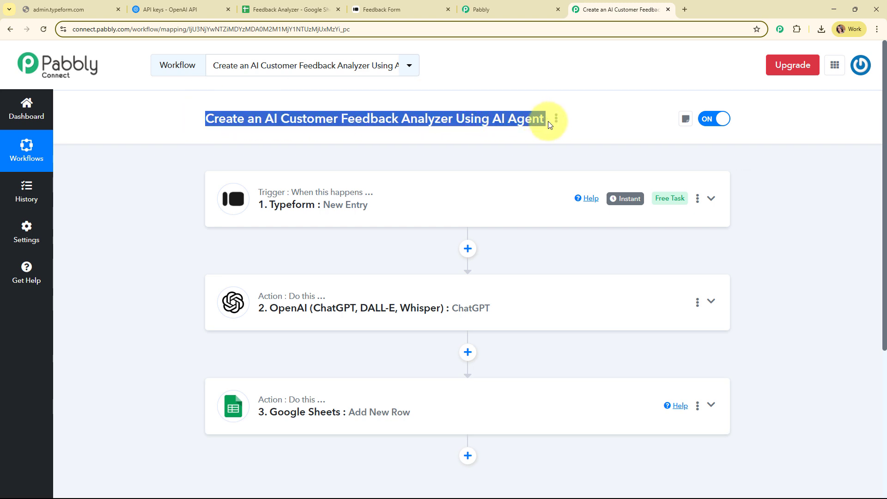
{"action": "left_click", "coordinate": [550, 150]}
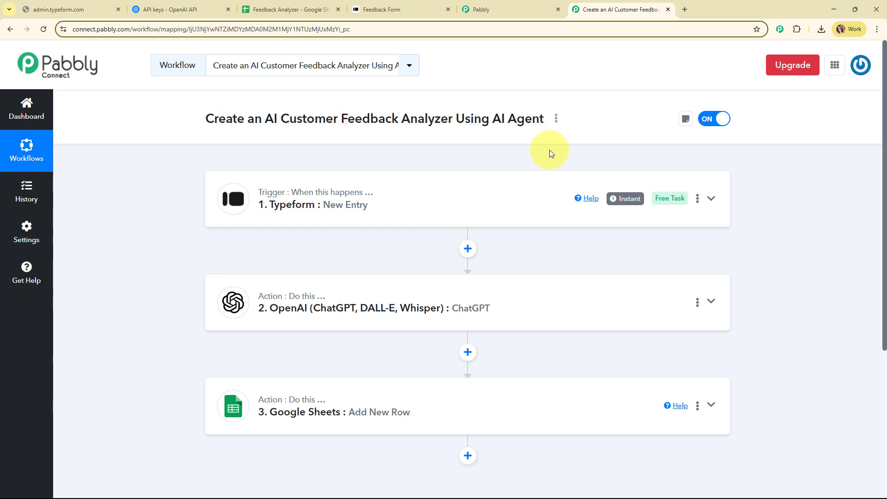